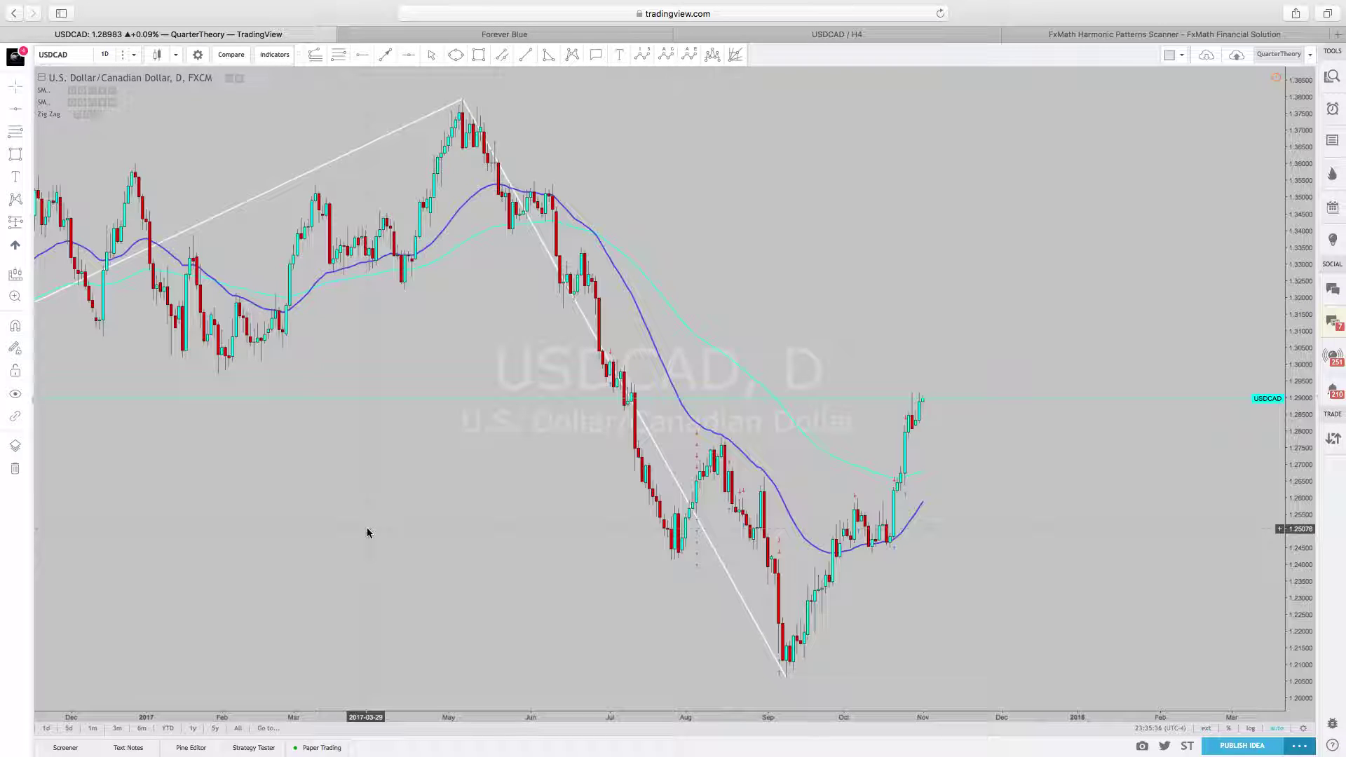
Draw a horizontal line at 1.27591 across the August swing highs on the USDCAD daily chart.
{"action": "scroll", "coordinate": [649, 273], "scroll_direction": "up", "scroll_amount": 5}
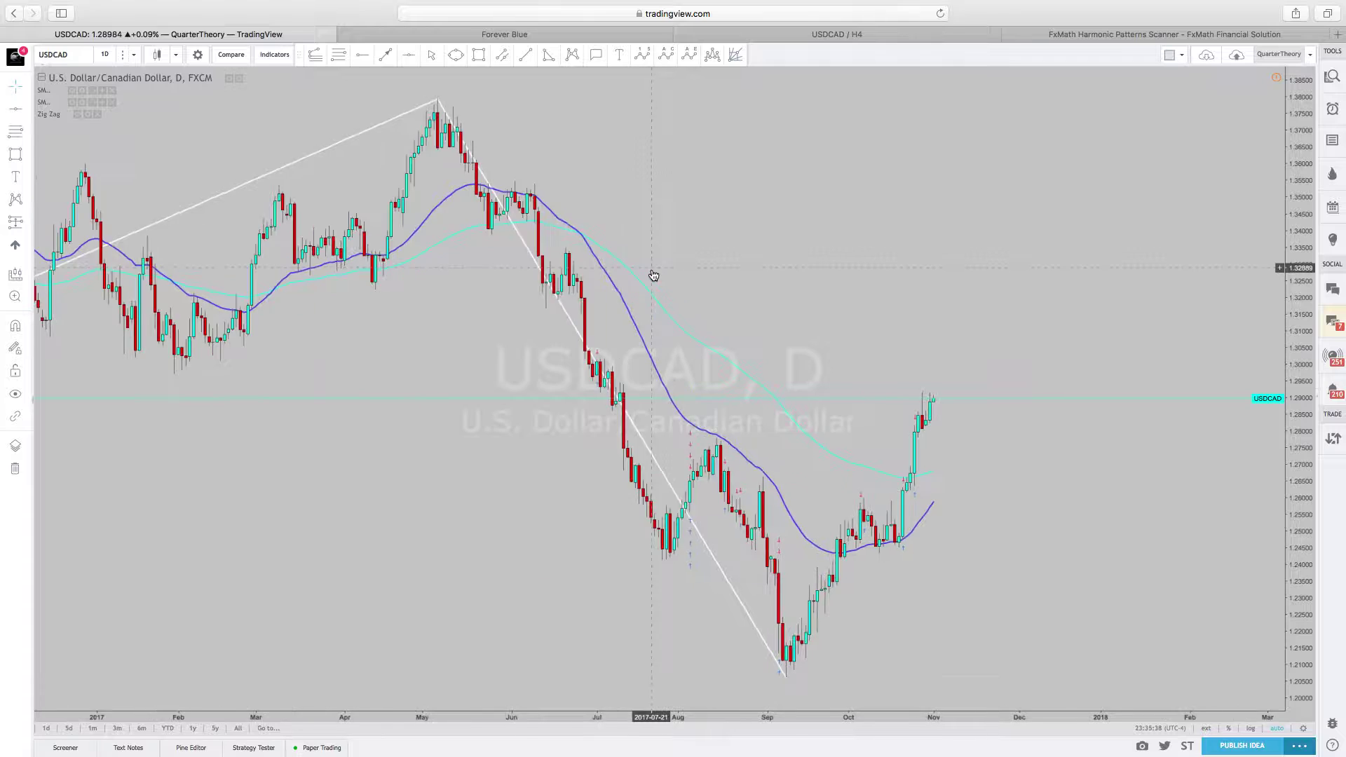
{"action": "scroll", "coordinate": [651, 275], "scroll_direction": "down", "scroll_amount": 5}
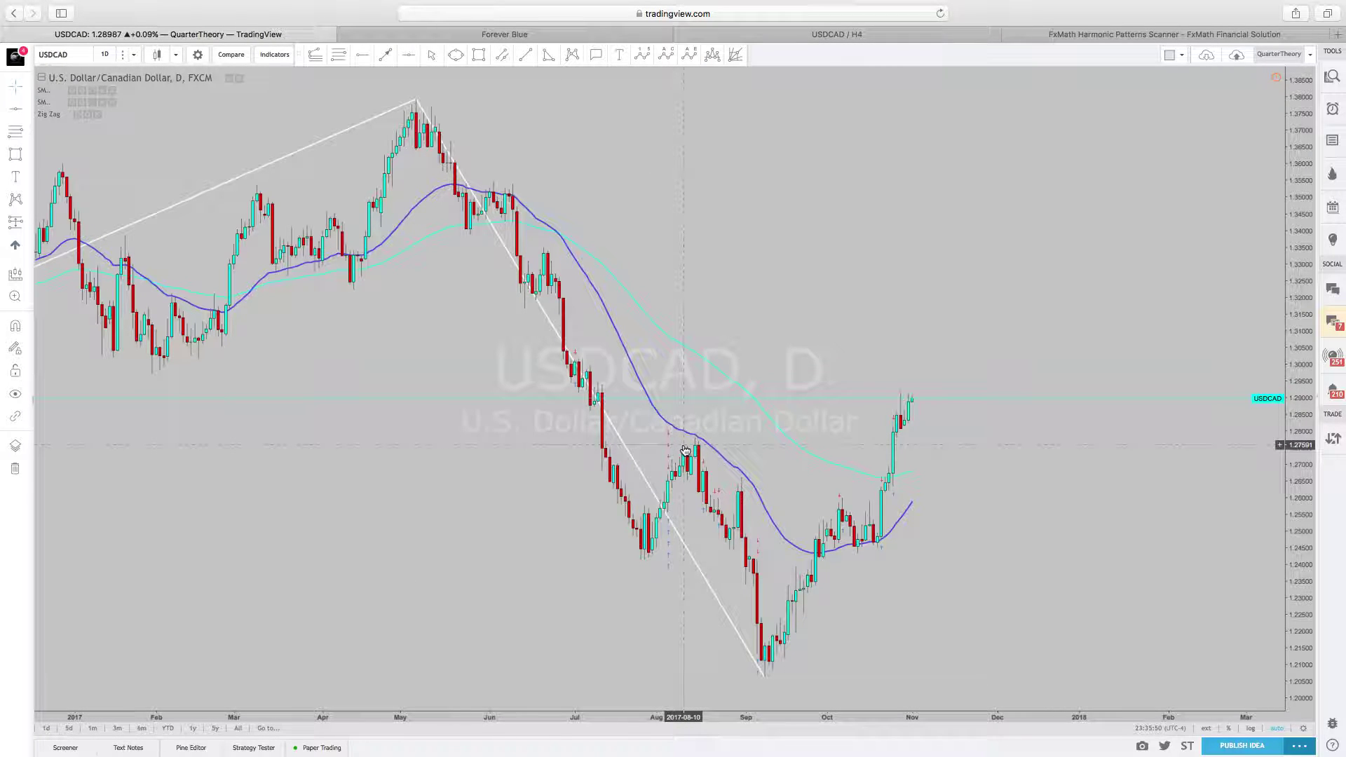
{"action": "left_click", "coordinate": [412, 56]}
{"action": "left_click", "coordinate": [660, 445]}
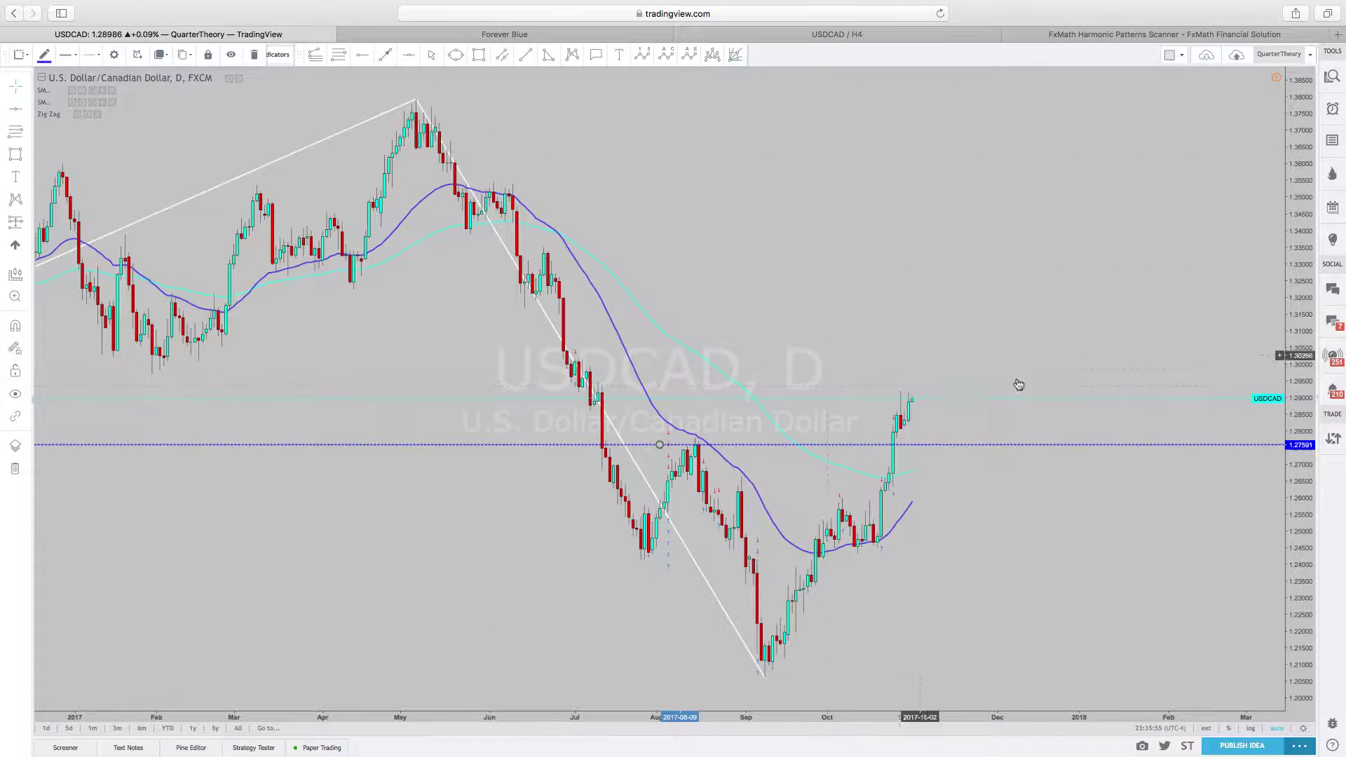
{"action": "scroll", "coordinate": [941, 329], "scroll_direction": "up", "scroll_amount": 1}
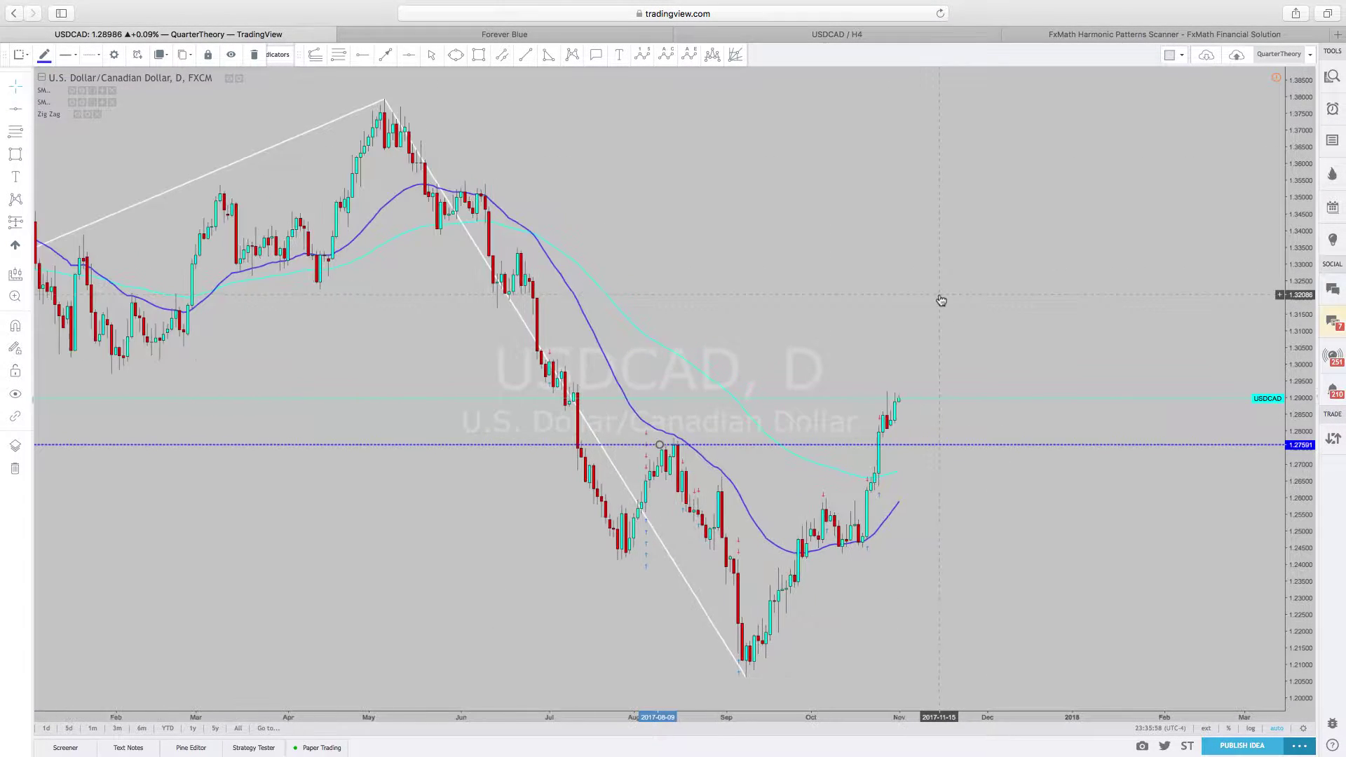
{"action": "scroll", "coordinate": [949, 327], "scroll_direction": "down", "scroll_amount": 2}
{"action": "scroll", "coordinate": [951, 329], "scroll_direction": "up", "scroll_amount": 3}
{"action": "scroll", "coordinate": [951, 329], "scroll_direction": "down", "scroll_amount": 2}
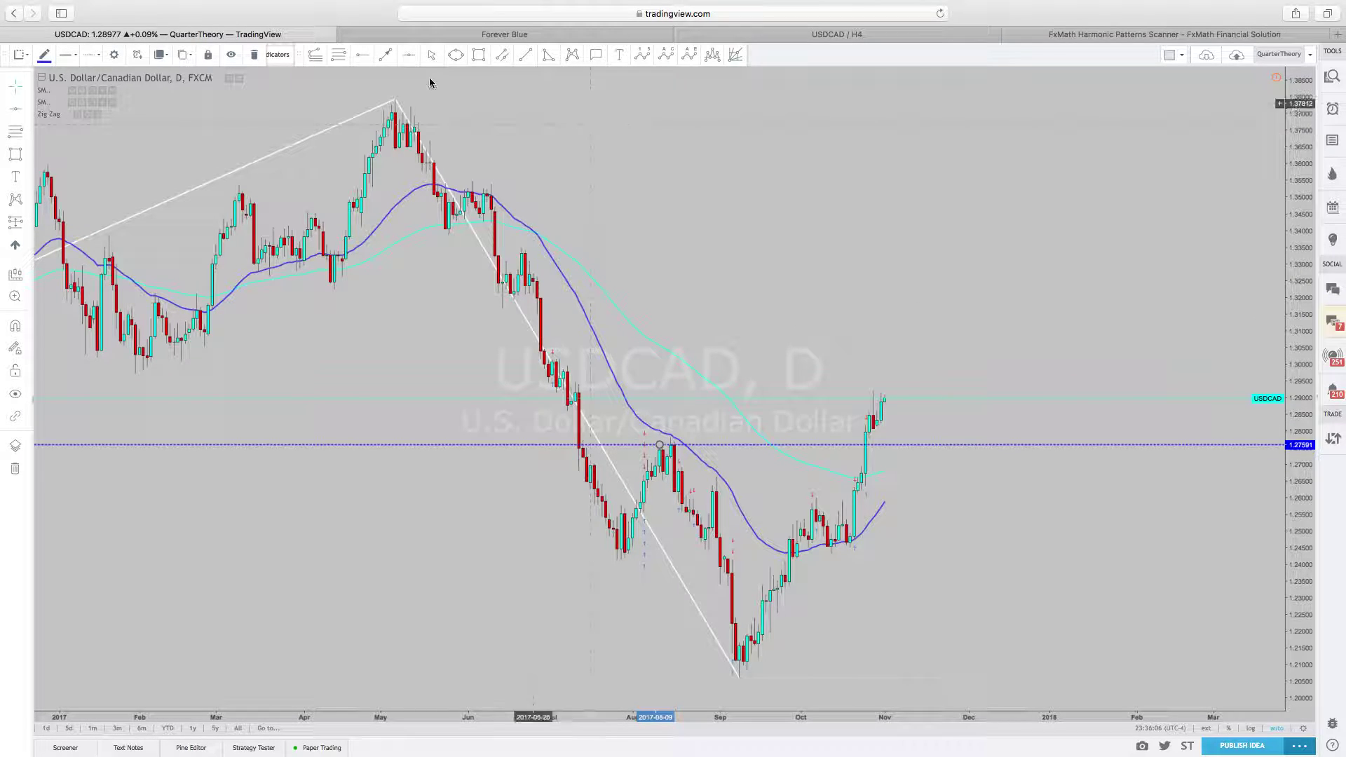
Draw a five-point Elliott impulse wave from the May high down to the September low, following the intermediate swings.
{"action": "left_click", "coordinate": [643, 62]}
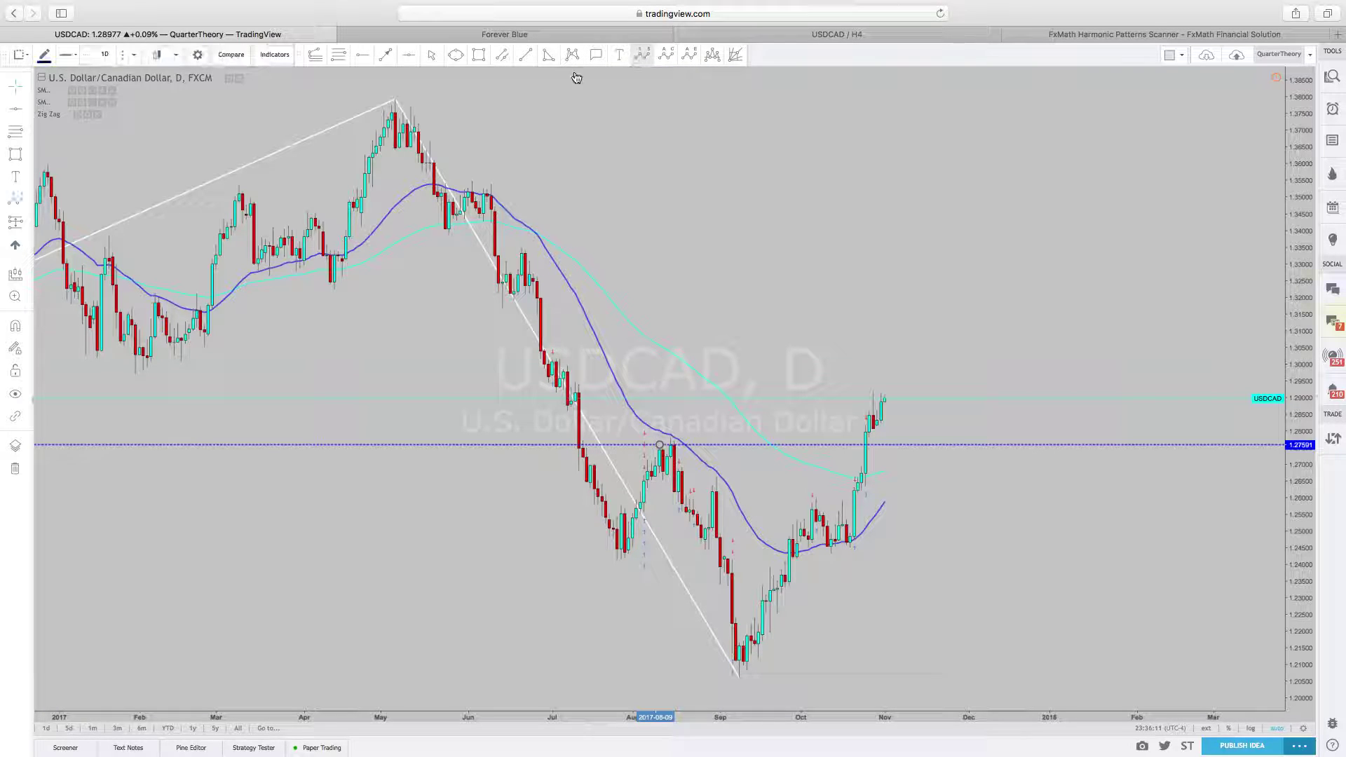
{"action": "left_click", "coordinate": [393, 102]}
{"action": "left_click", "coordinate": [502, 303]}
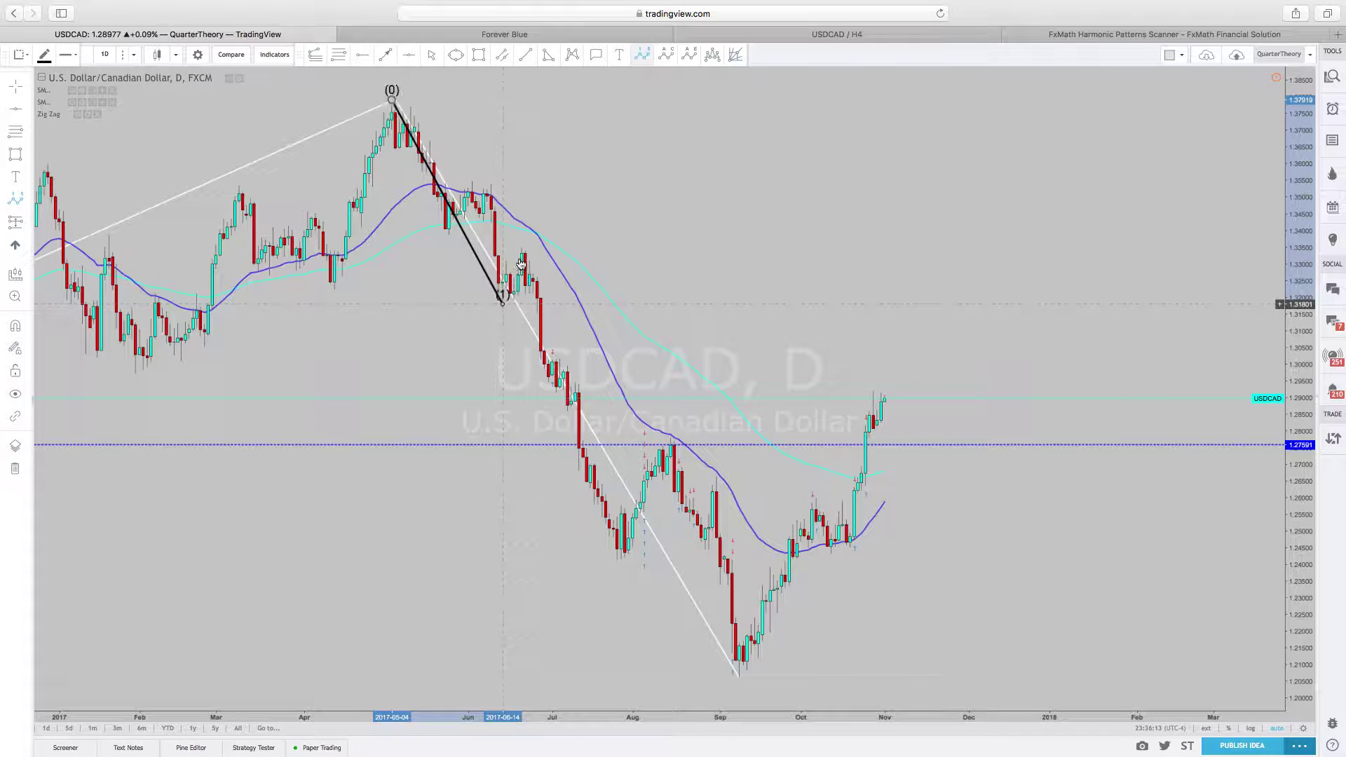
{"action": "left_click", "coordinate": [522, 248]}
{"action": "left_click", "coordinate": [616, 559]}
{"action": "left_click", "coordinate": [670, 433]}
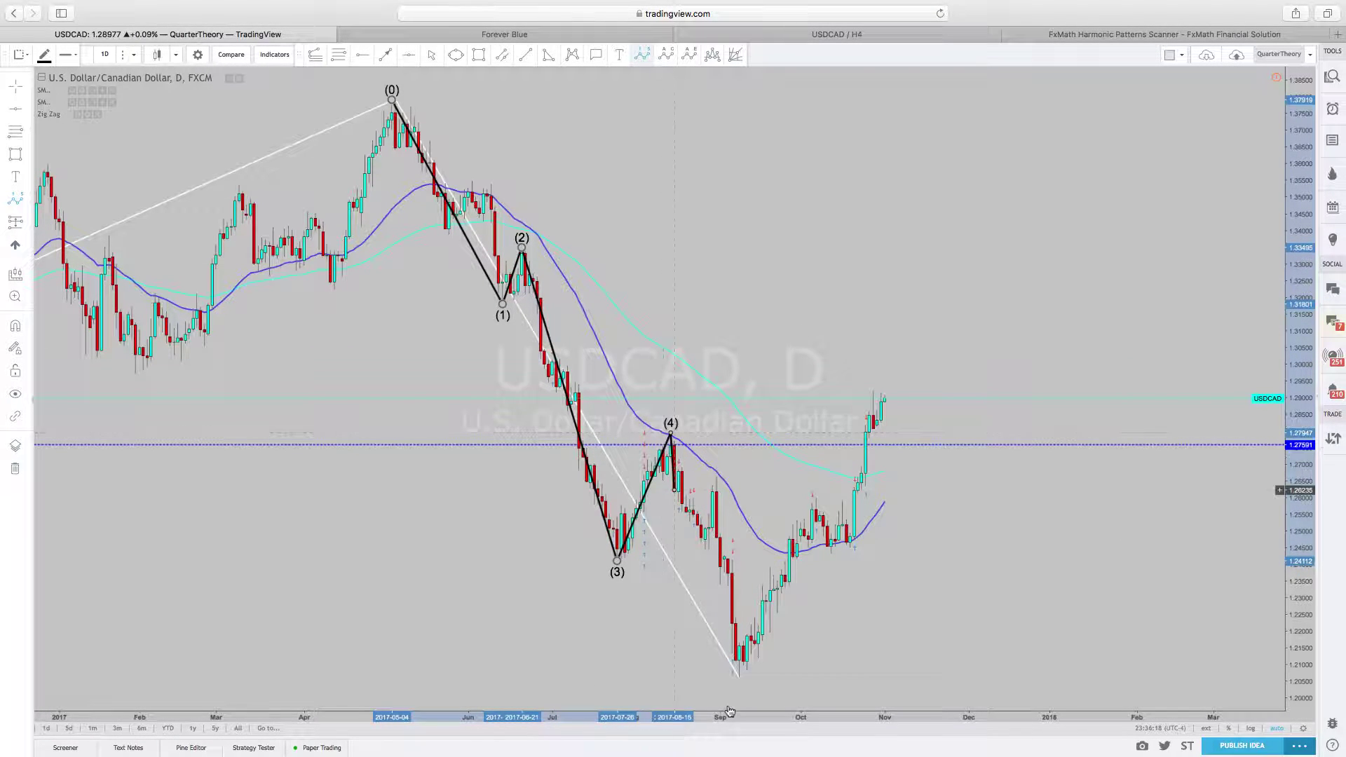
{"action": "left_click", "coordinate": [739, 676]}
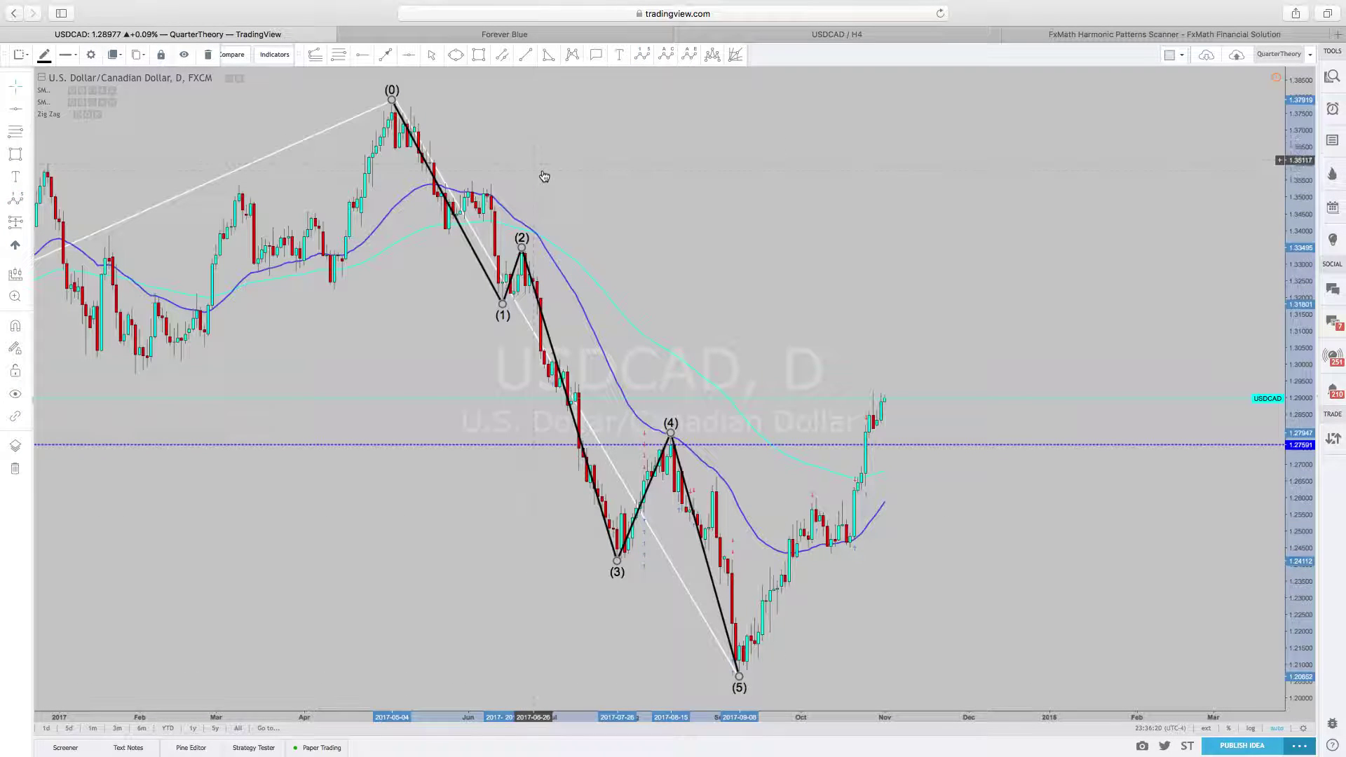
Draw an Elliott ABC correction wave from the September low up to the late-October high.
{"action": "left_click", "coordinate": [667, 56]}
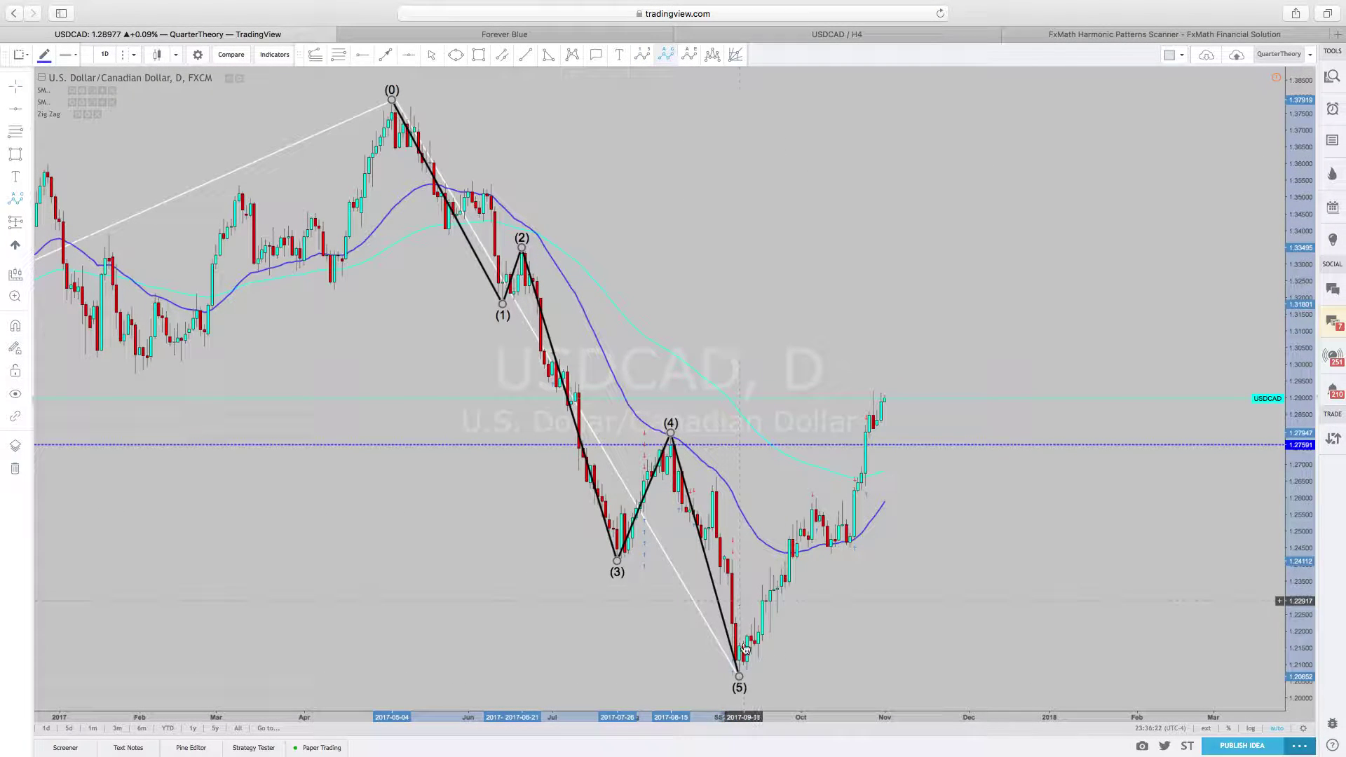
{"action": "left_click", "coordinate": [740, 678]}
{"action": "left_click", "coordinate": [816, 497]}
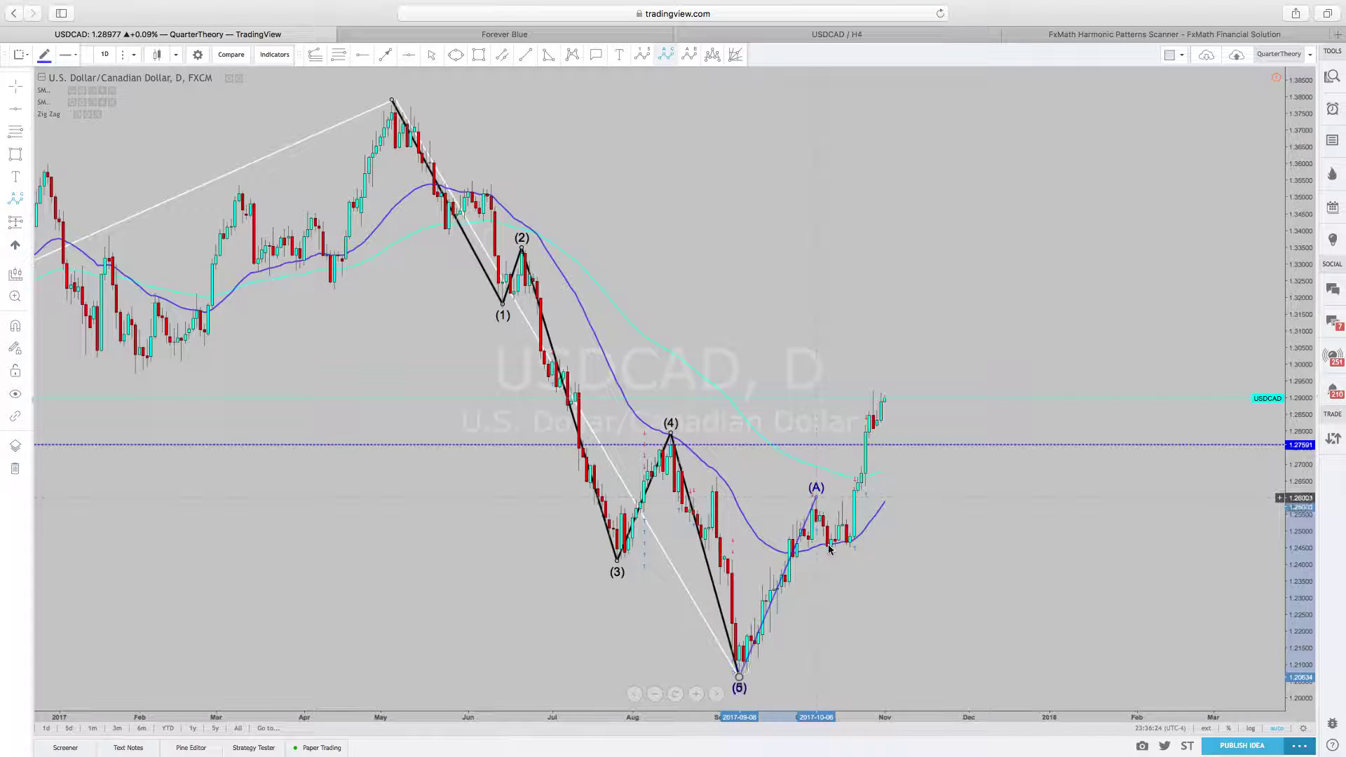
{"action": "left_click", "coordinate": [874, 392]}
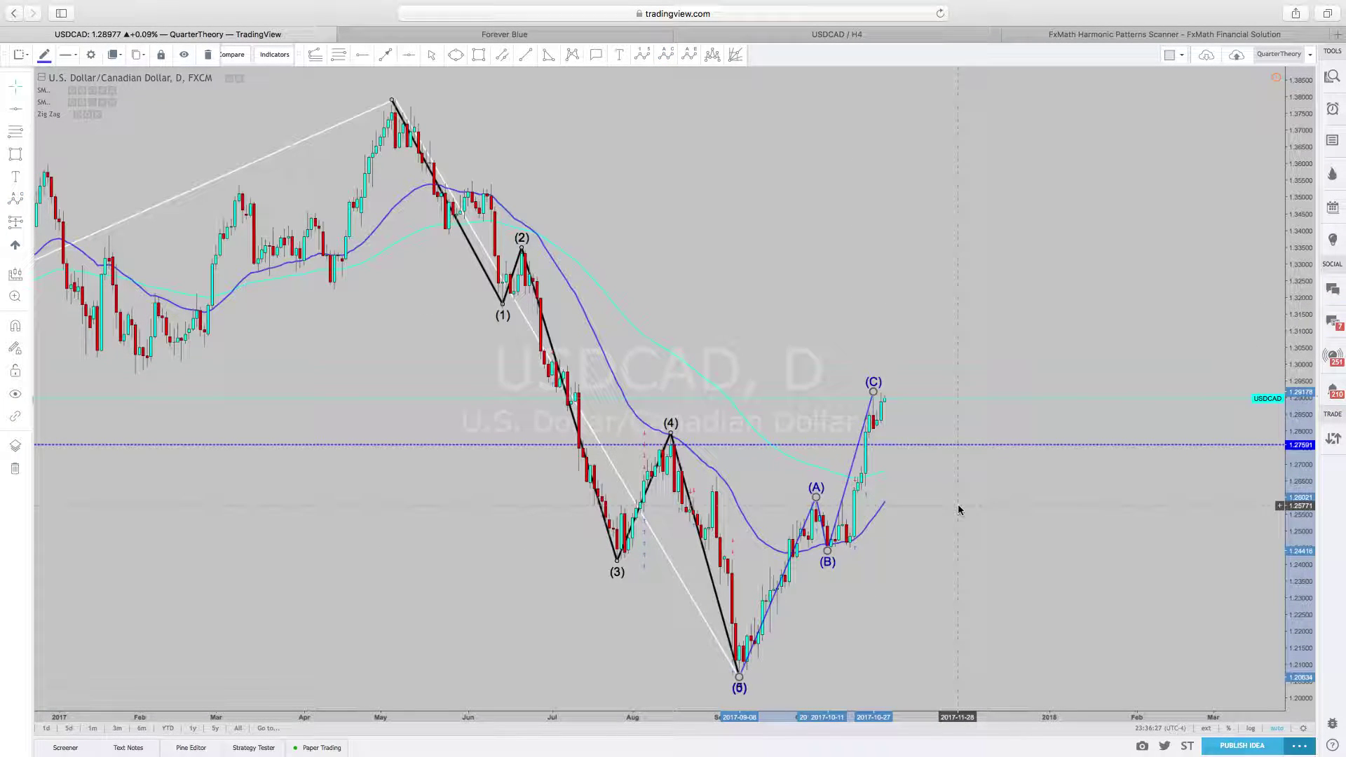
Remove the horizontal line and both Elliott wave drawings from the chart.
{"action": "scroll", "coordinate": [932, 413], "scroll_direction": "down", "scroll_amount": 3}
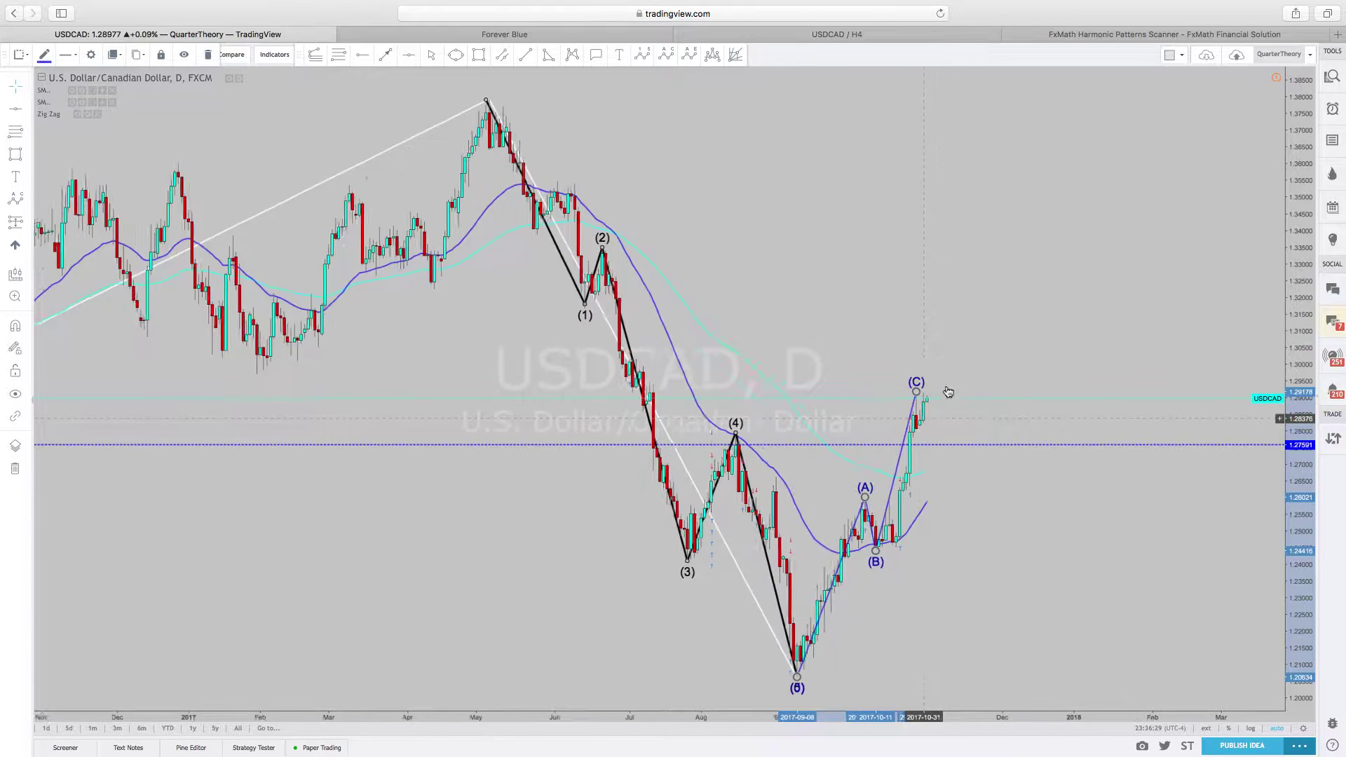
{"action": "scroll", "coordinate": [985, 308], "scroll_direction": "up", "scroll_amount": 3}
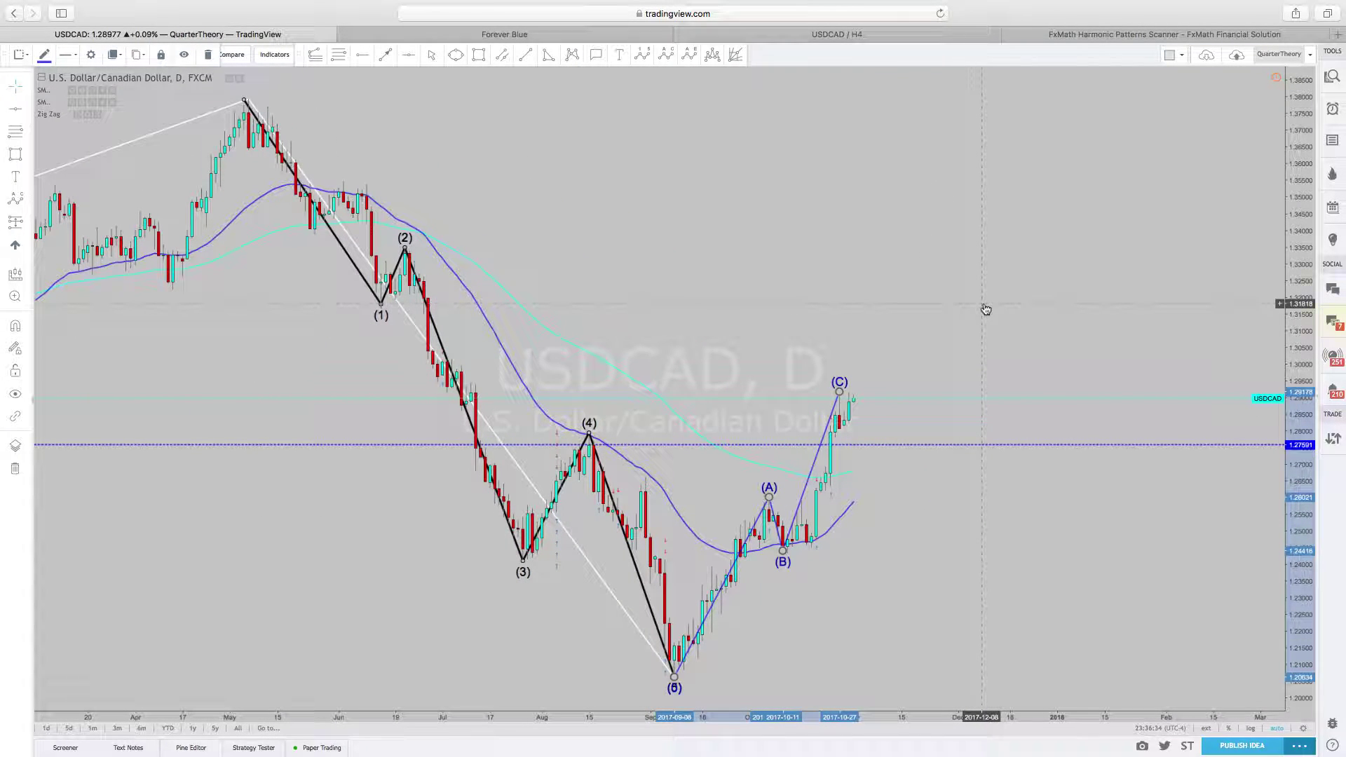
{"action": "scroll", "coordinate": [953, 309], "scroll_direction": "down", "scroll_amount": 2}
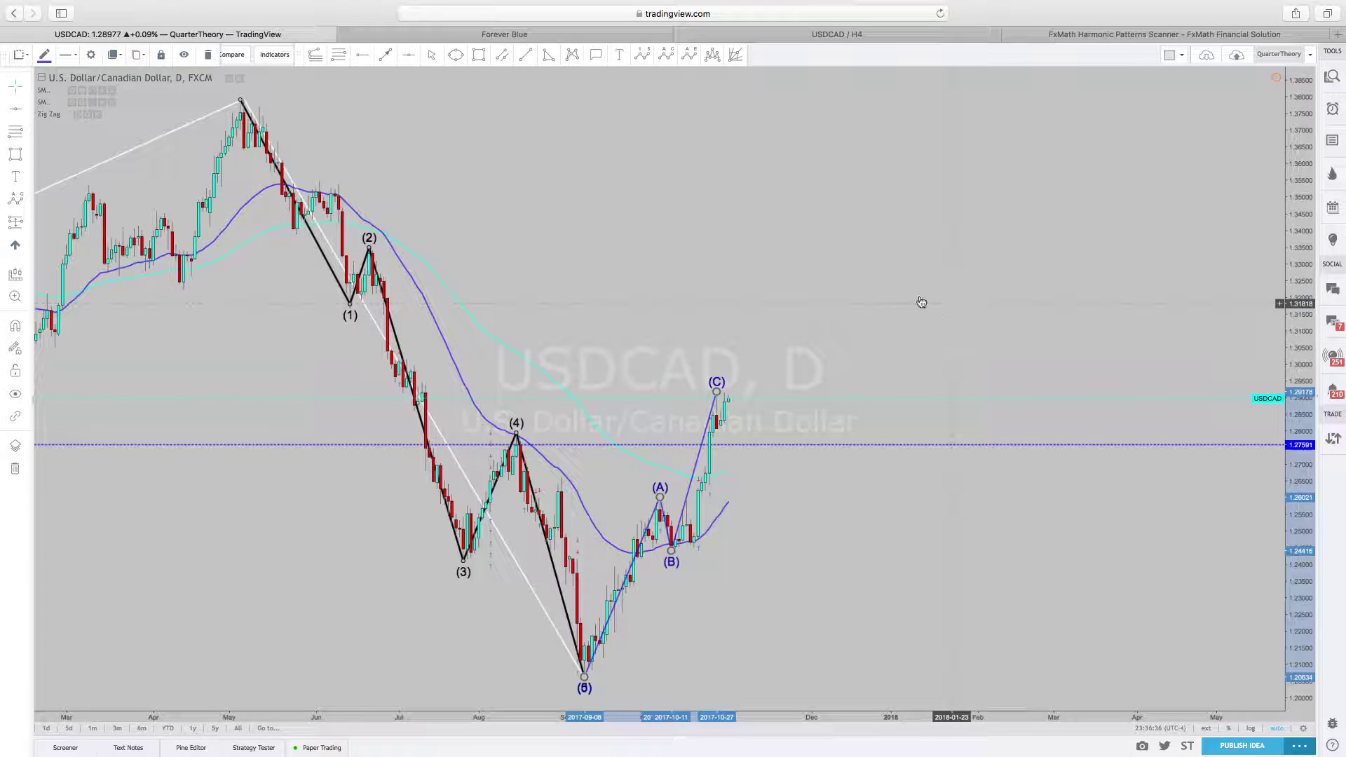
{"action": "scroll", "coordinate": [860, 290], "scroll_direction": "down", "scroll_amount": 2}
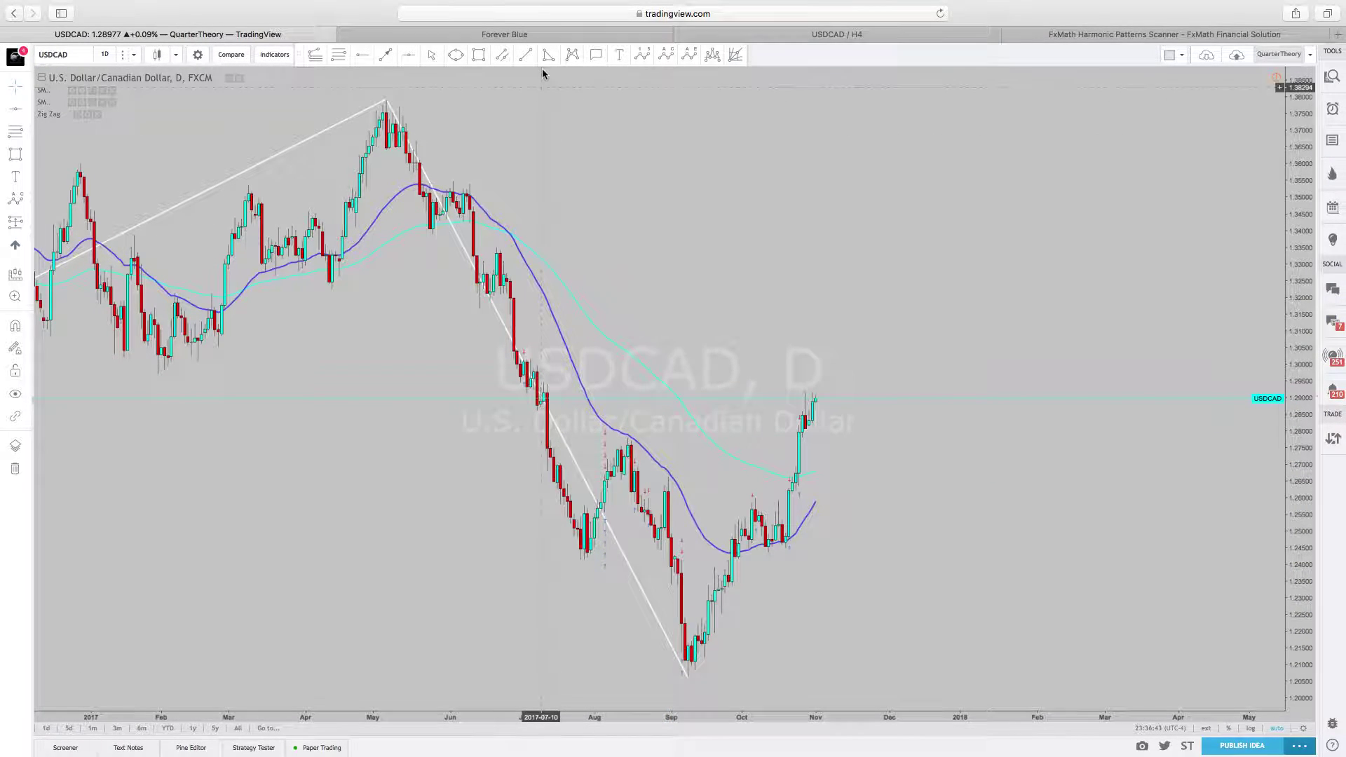
Draw a Fibonacci retracement from the June swing high at 1.33477 to the July low at 1.24112.
{"action": "scroll", "coordinate": [554, 94], "scroll_direction": "down", "scroll_amount": 2}
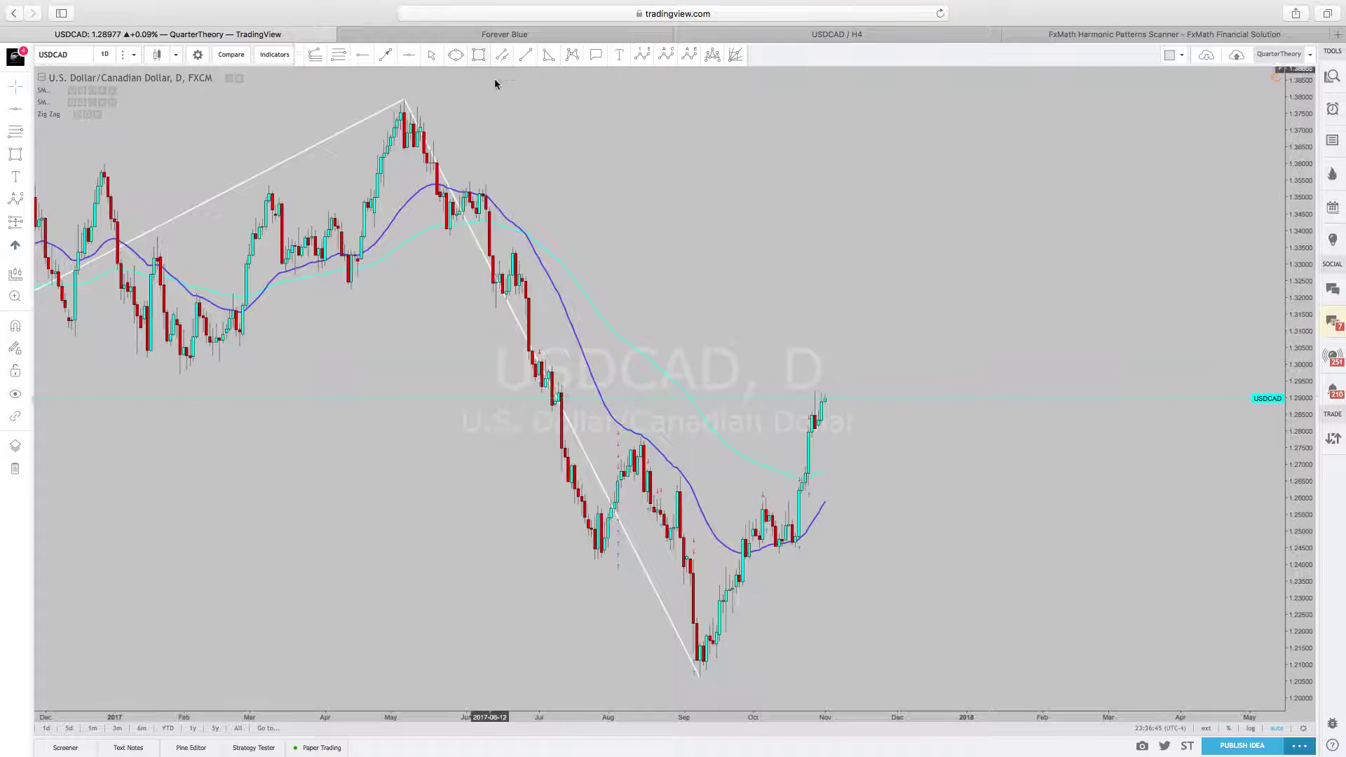
{"action": "left_click", "coordinate": [338, 63]}
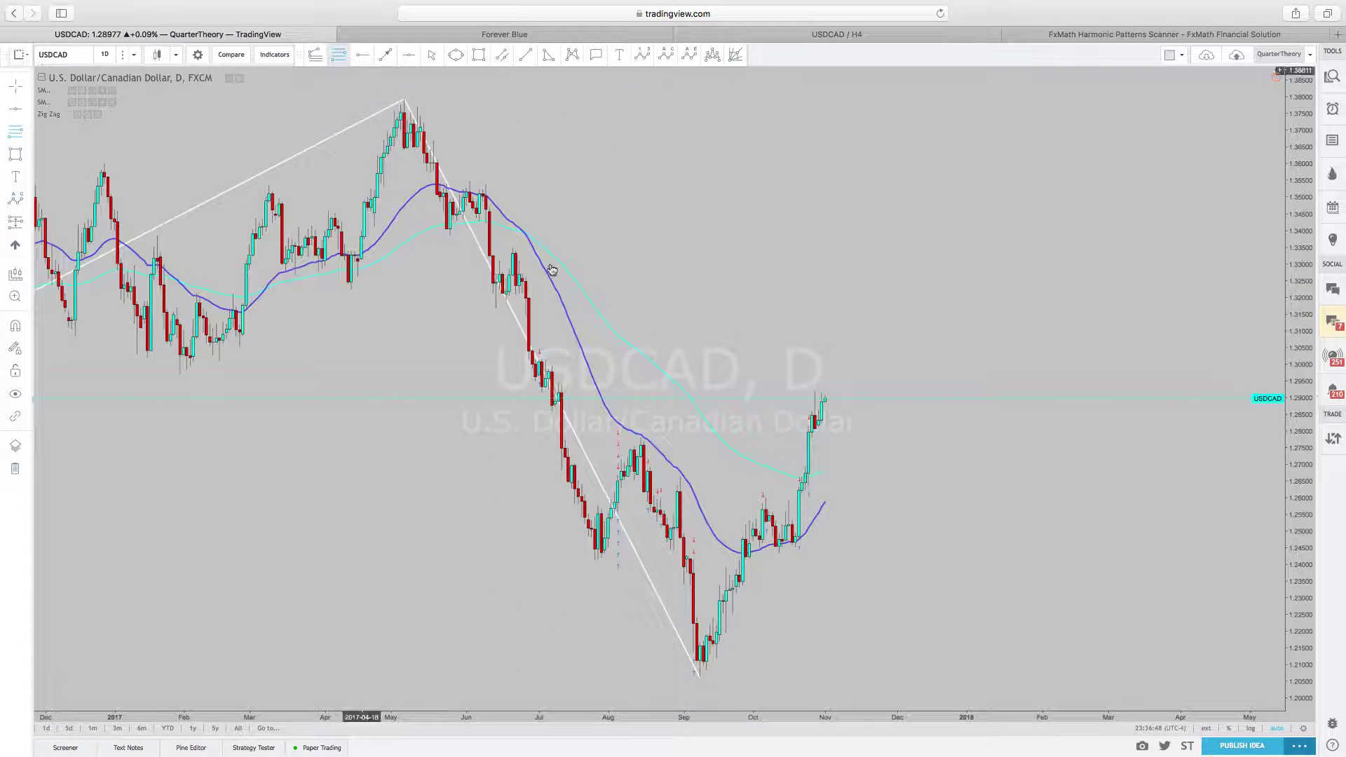
{"action": "left_click", "coordinate": [513, 248]}
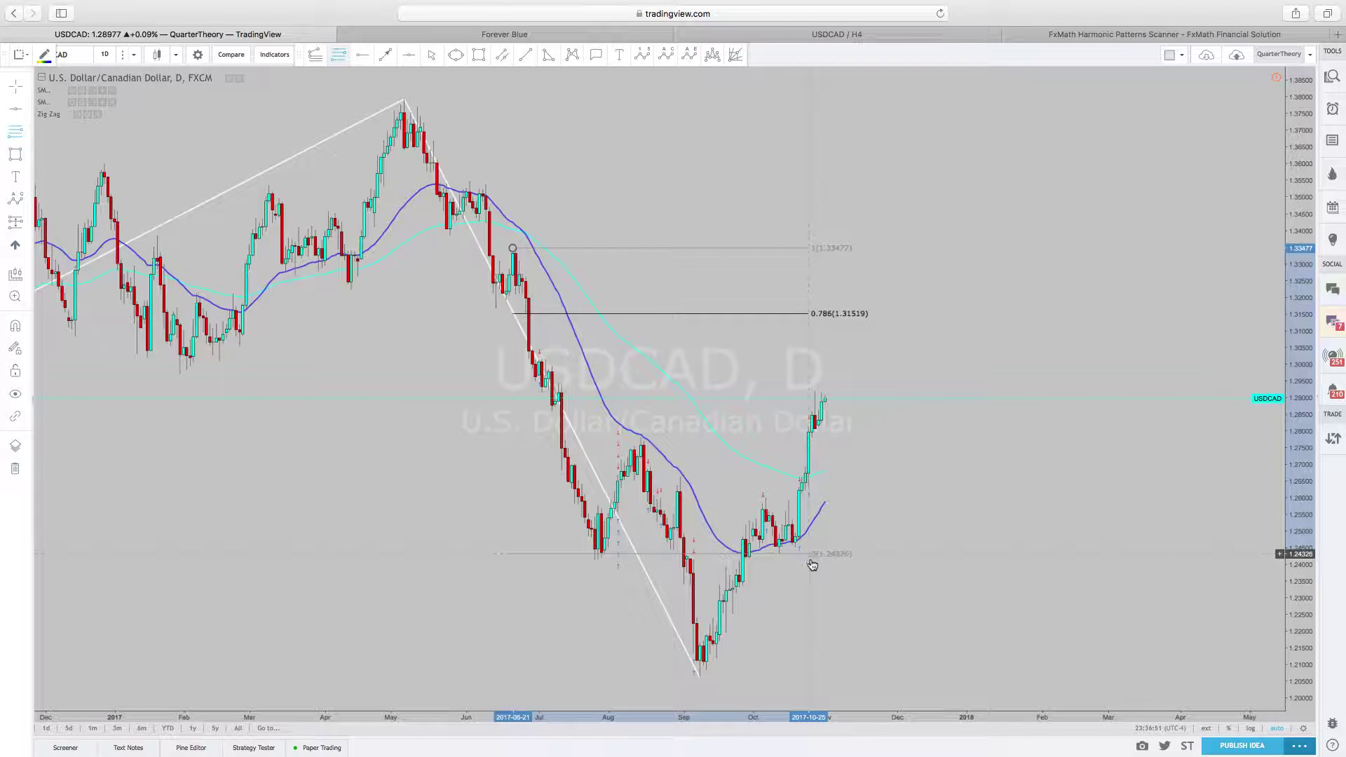
{"action": "left_click", "coordinate": [812, 563]}
Format the Fibonacci retracement to show the 0.382 level and hide the 0.786 level.
{"action": "right_click", "coordinate": [812, 562]}
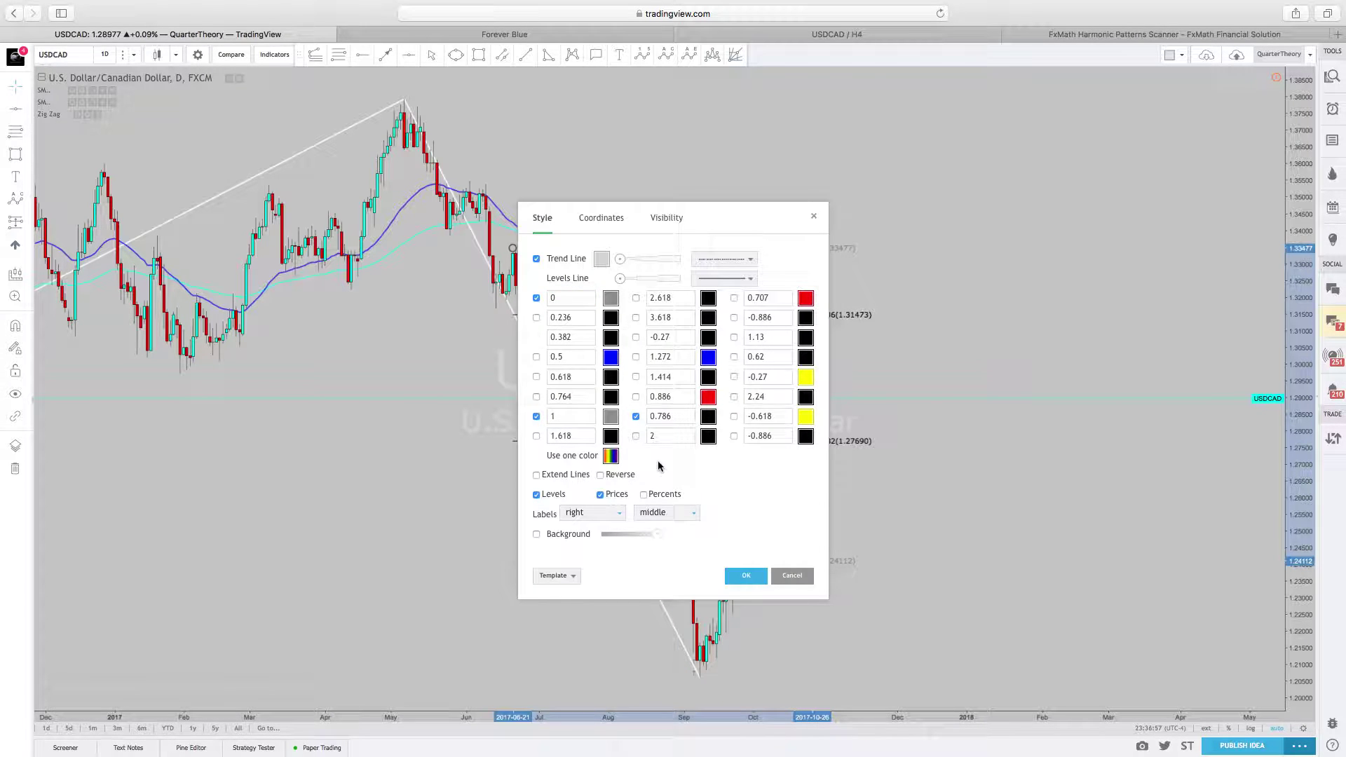
{"action": "left_click_drag", "start_coordinate": [633, 219], "coordinate": [229, 204]}
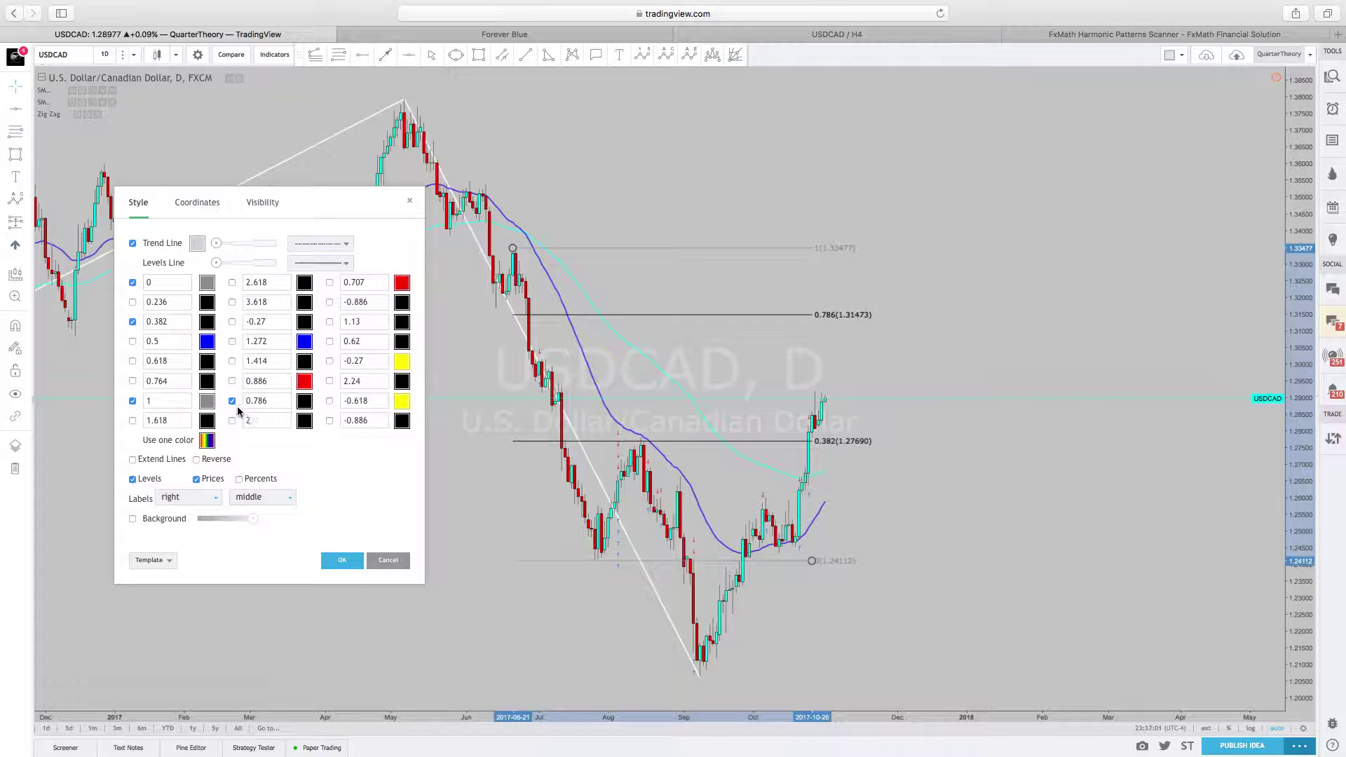
{"action": "left_click", "coordinate": [523, 537]}
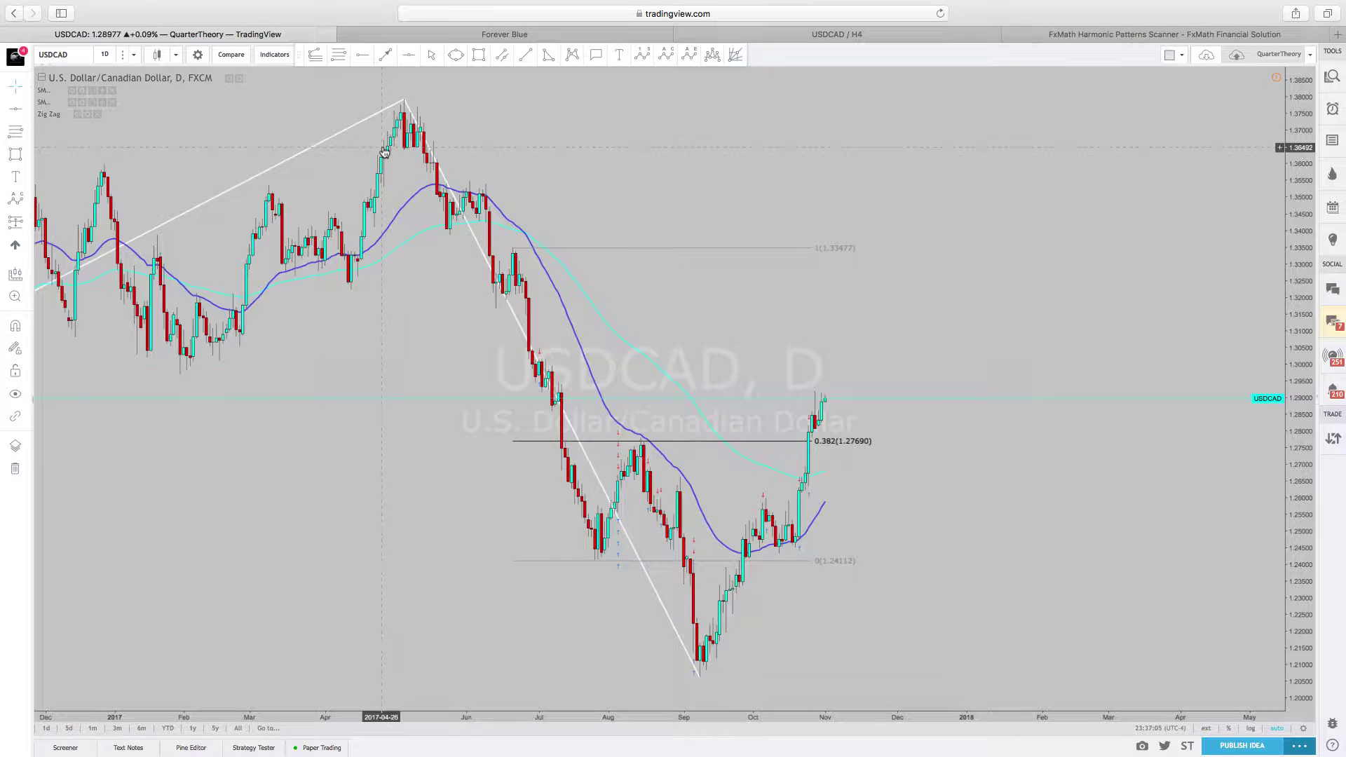
Draw a trend-based Fibonacci extension from about 1.3350 to the July low at about 1.2408 and back, projecting the 1.272 level.
{"action": "scroll", "coordinate": [383, 153], "scroll_direction": "down", "scroll_amount": 1}
{"action": "scroll", "coordinate": [591, 246], "scroll_direction": "down", "scroll_amount": 2}
{"action": "left_click", "coordinate": [589, 248]}
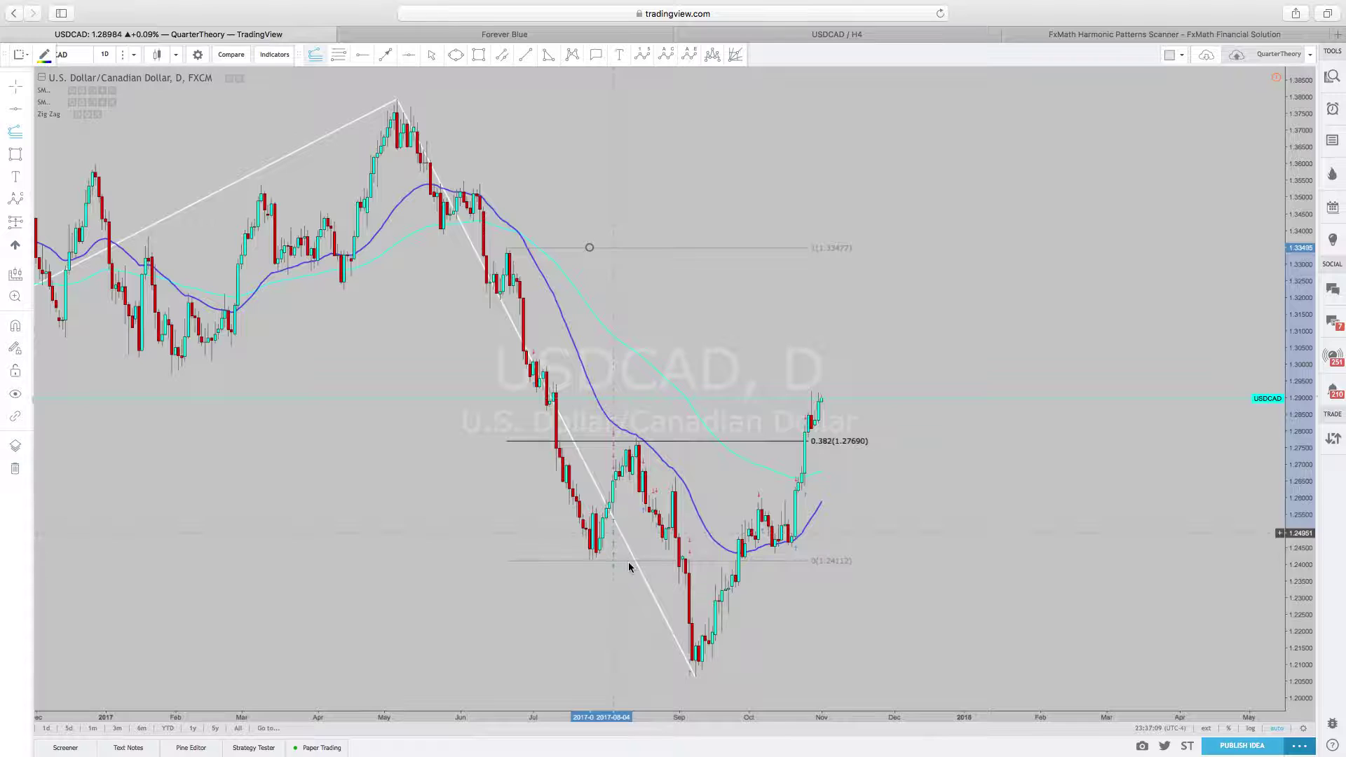
{"action": "scroll", "coordinate": [628, 561], "scroll_direction": "right", "scroll_amount": 3}
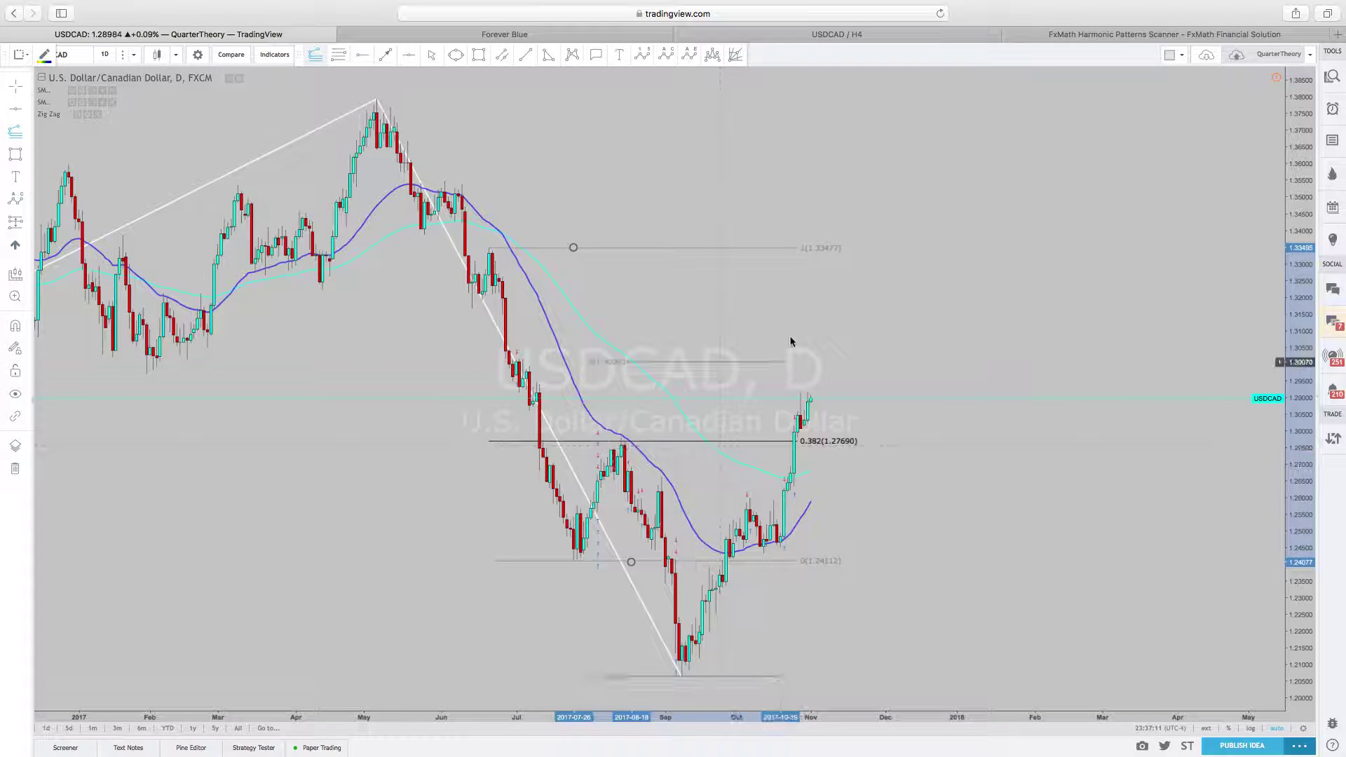
{"action": "left_click", "coordinate": [822, 247]}
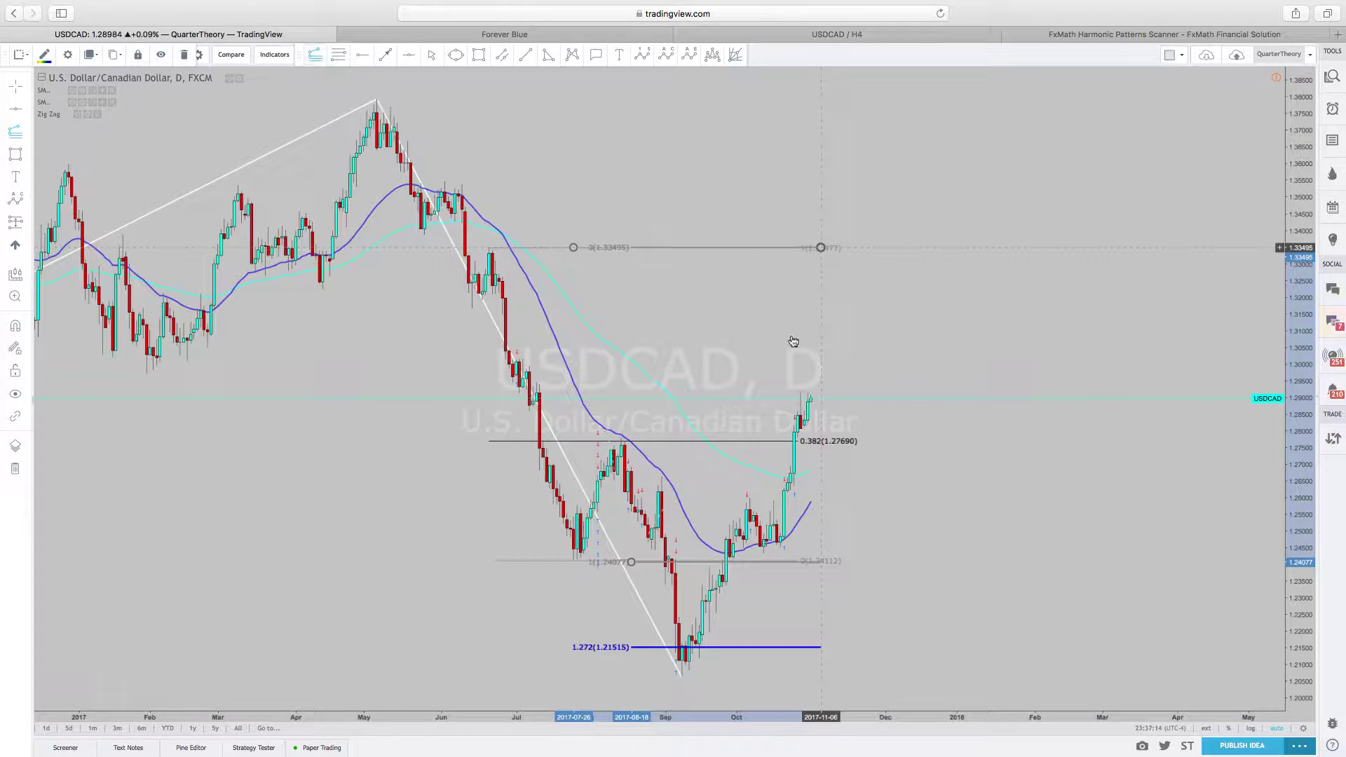
Draw a second Fibonacci retracement from the June high at 1.33477 to the 1.272 extension line at about 1.2153.
{"action": "left_click", "coordinate": [338, 56]}
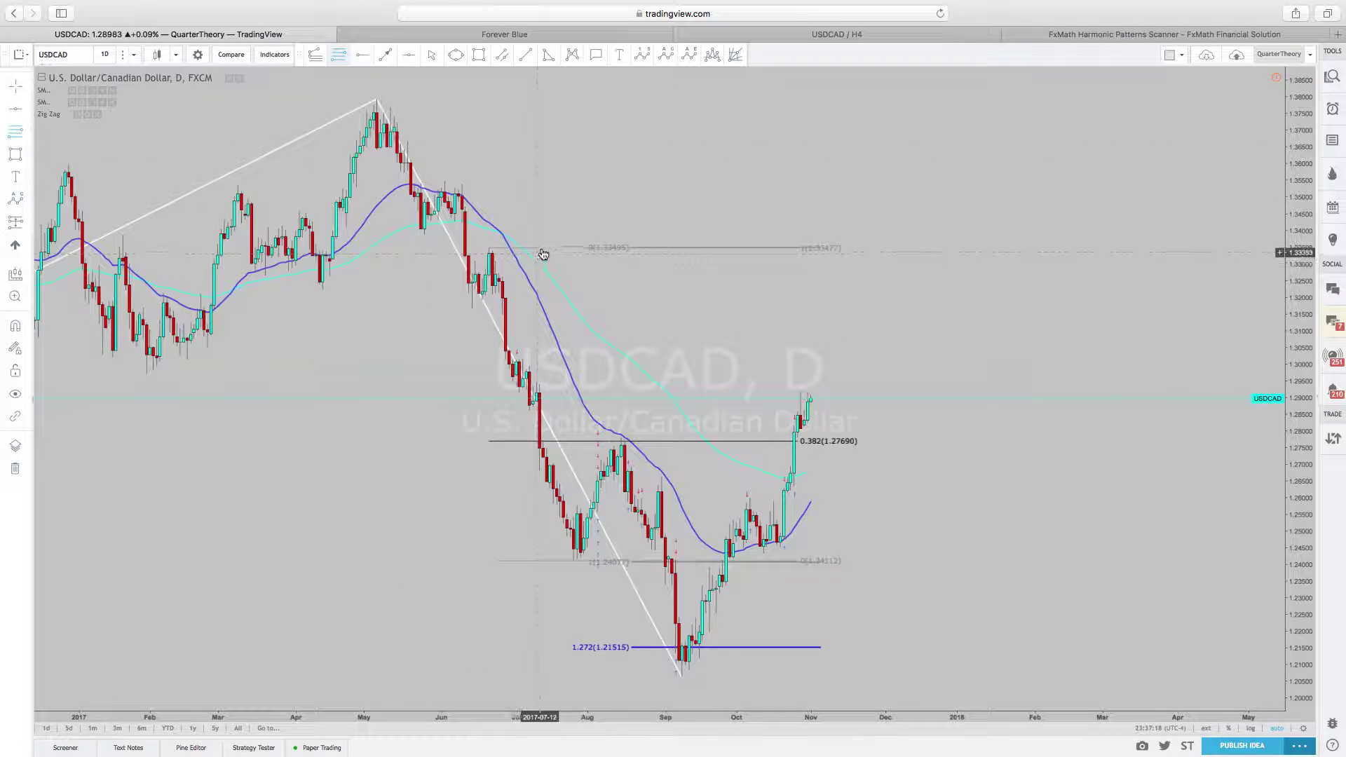
{"action": "left_click", "coordinate": [539, 247]}
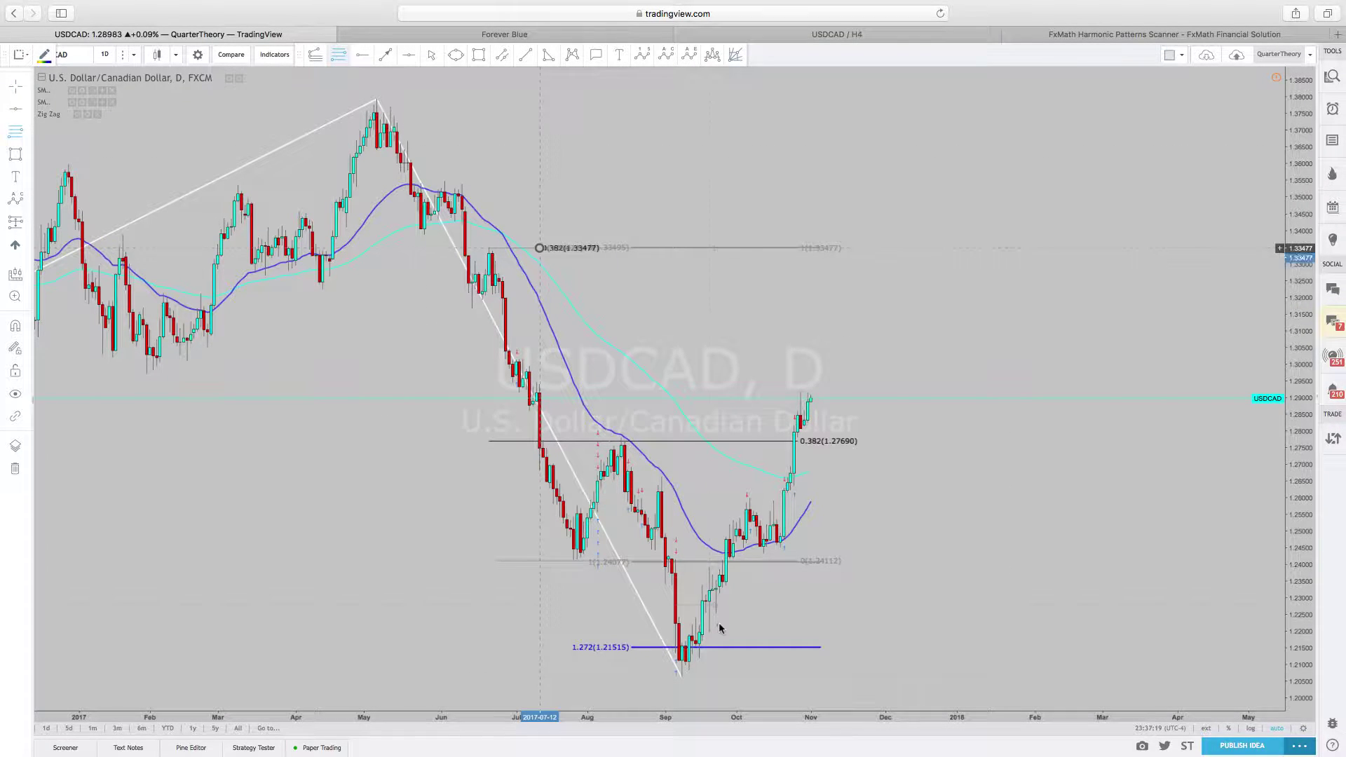
{"action": "left_click", "coordinate": [801, 646]}
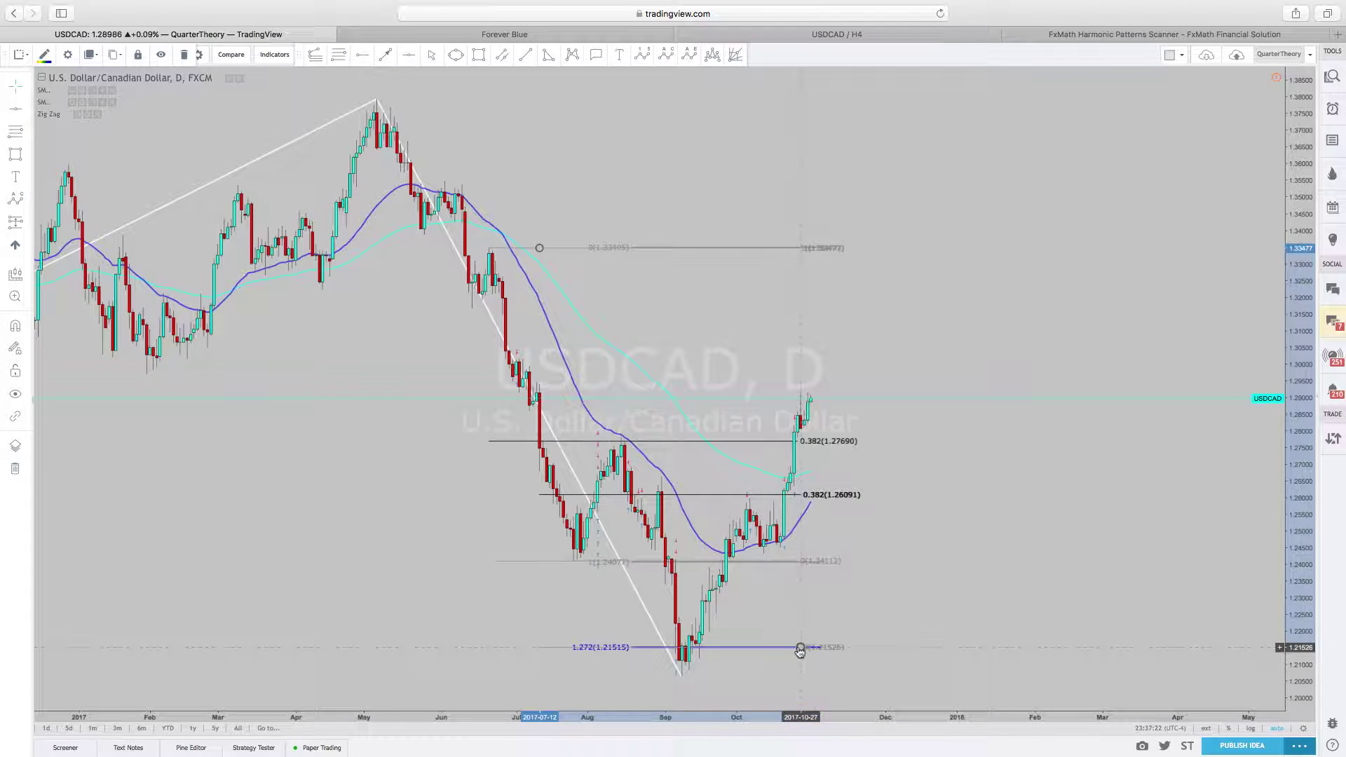
Format the second retracement to show the 0.786 level and hide the 0.382 level.
{"action": "right_click", "coordinate": [804, 646]}
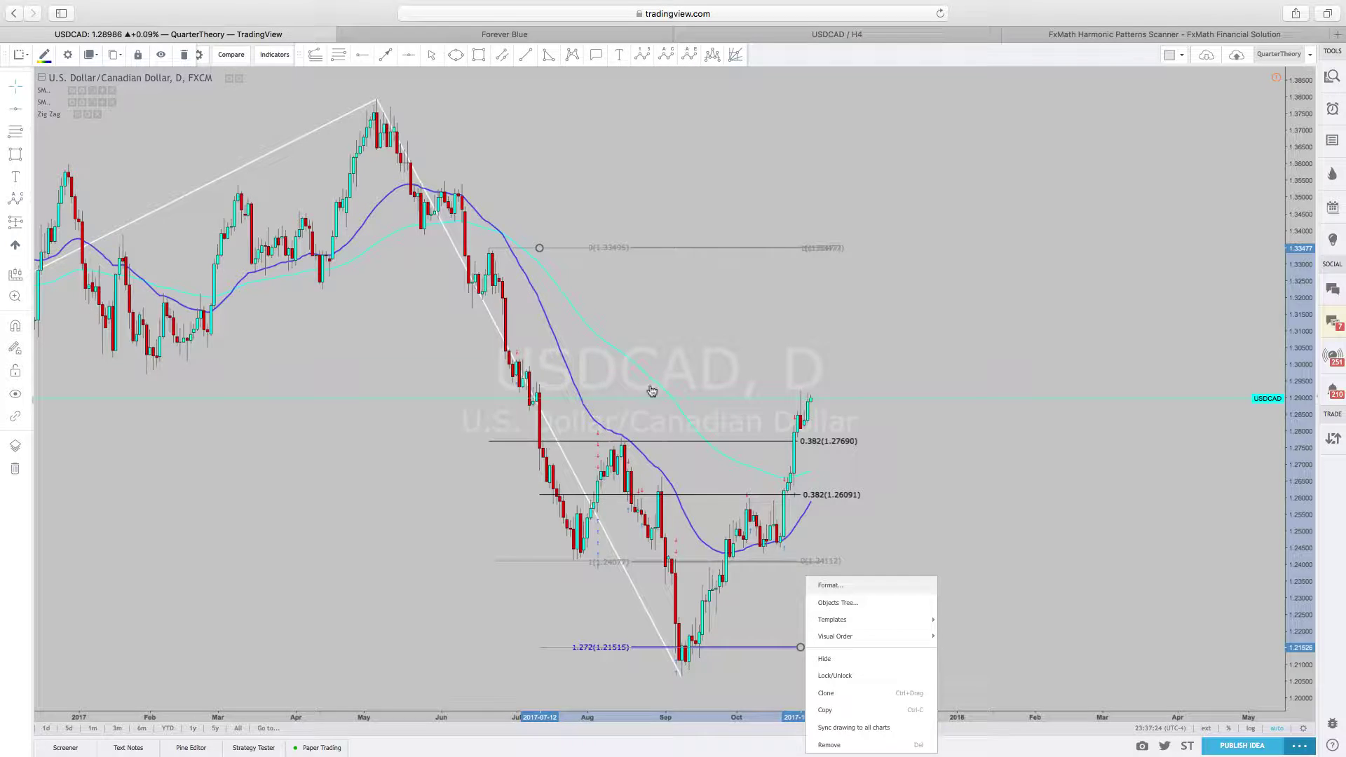
{"action": "left_click", "coordinate": [830, 585]}
{"action": "left_click", "coordinate": [635, 416]}
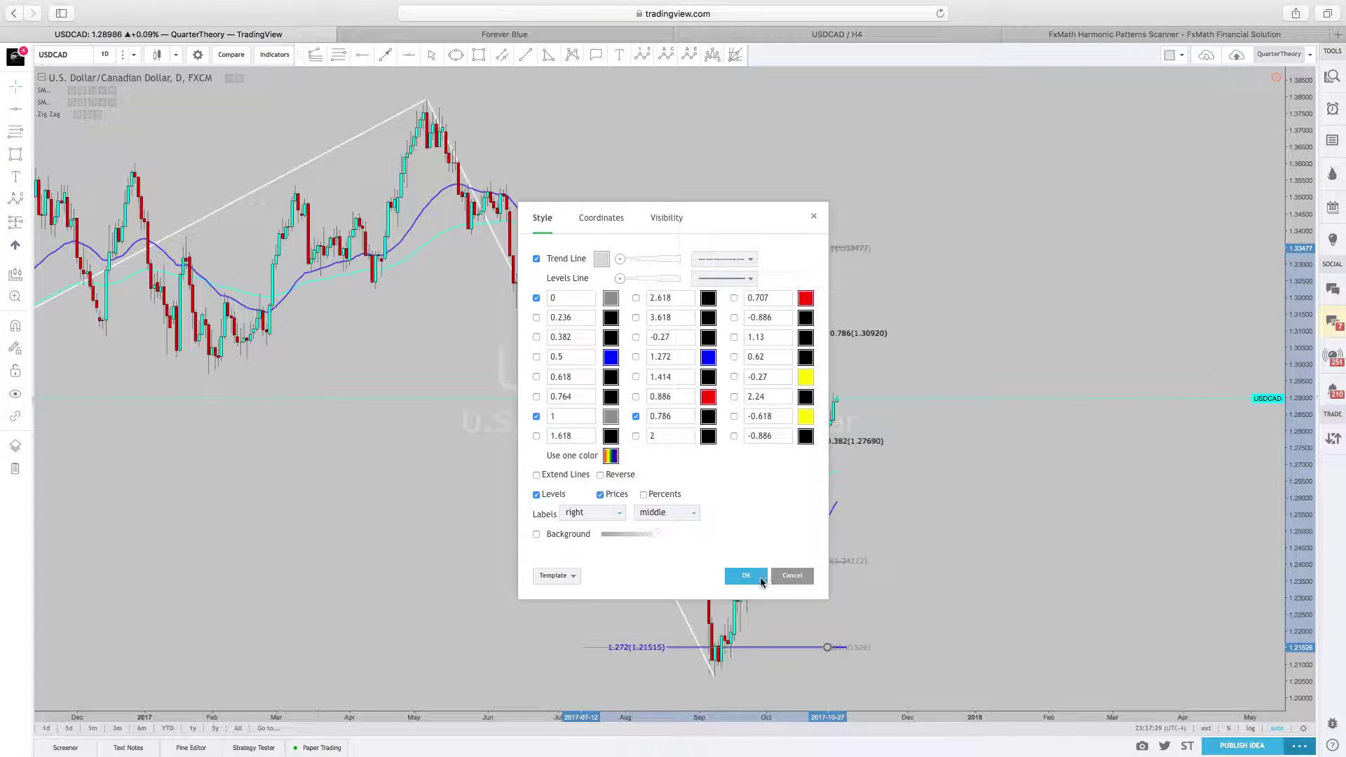
{"action": "left_click", "coordinate": [747, 575]}
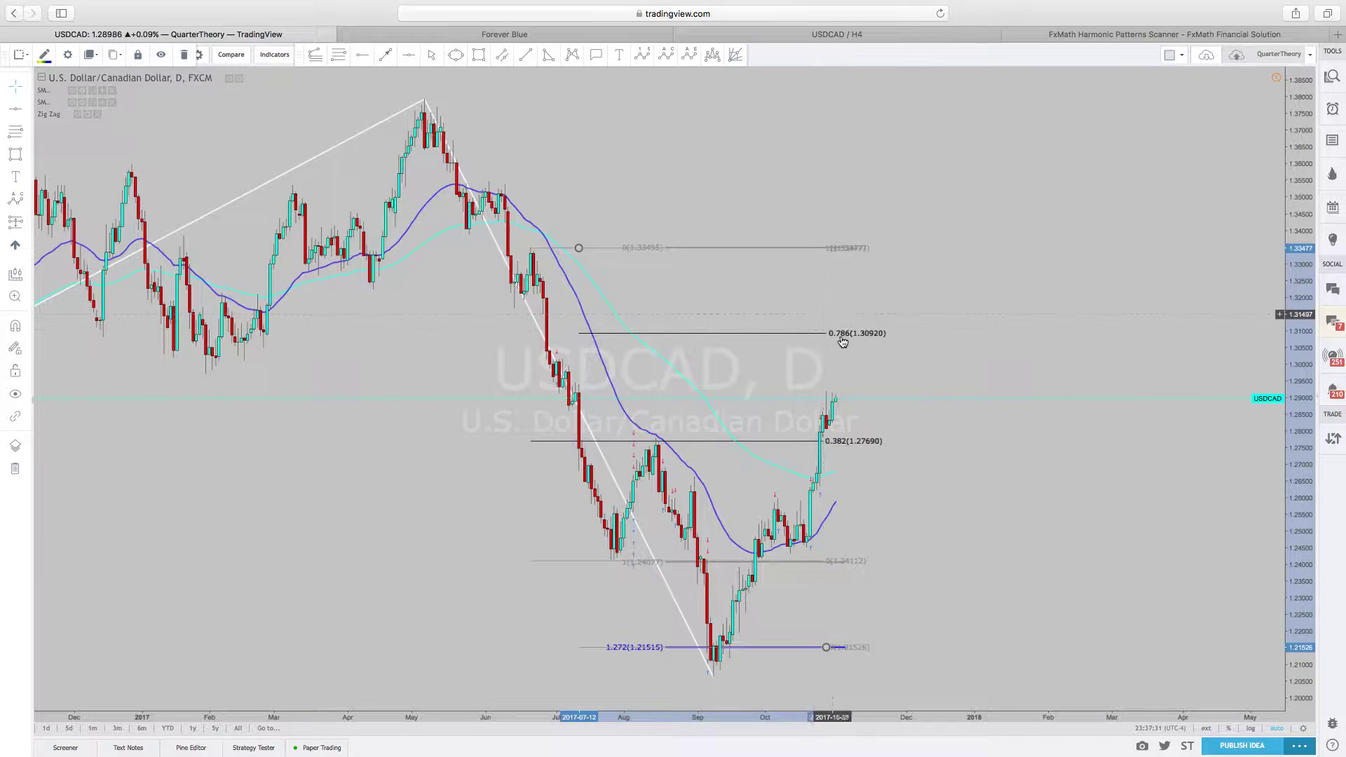
Draw a third Fibonacci retracement from the June high at 1.33477 to the September low at about 1.206.
{"action": "scroll", "coordinate": [439, 95], "scroll_direction": "down", "scroll_amount": 1}
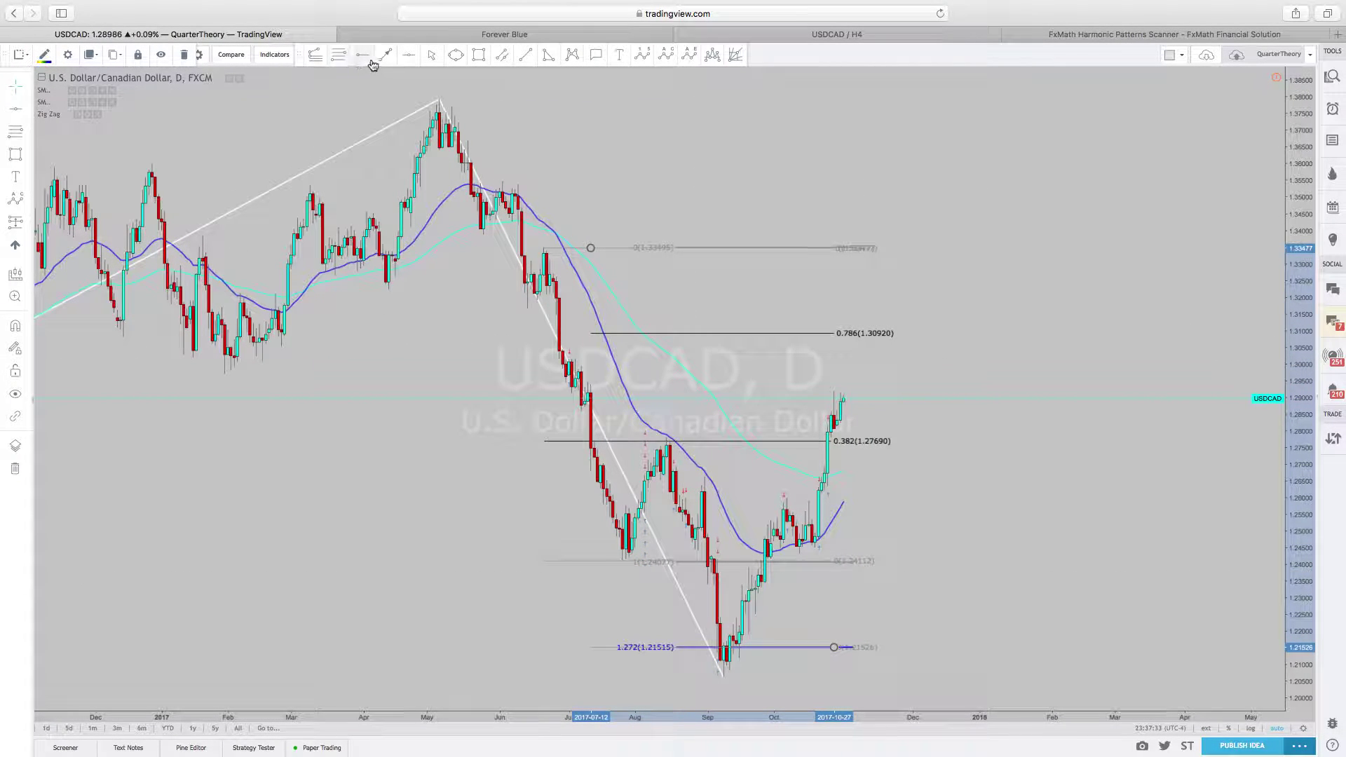
{"action": "left_click", "coordinate": [340, 56]}
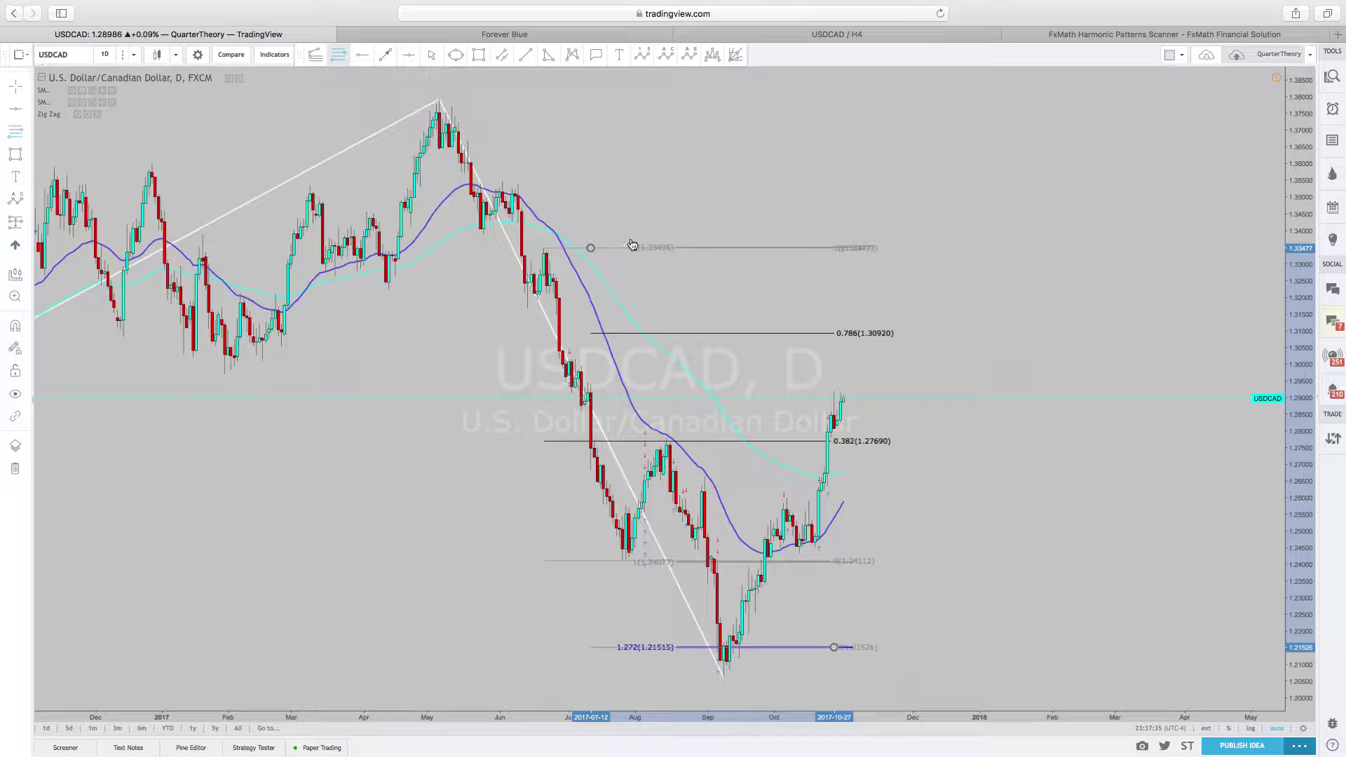
{"action": "left_click", "coordinate": [593, 248]}
{"action": "scroll", "coordinate": [610, 301], "scroll_direction": "up", "scroll_amount": 1}
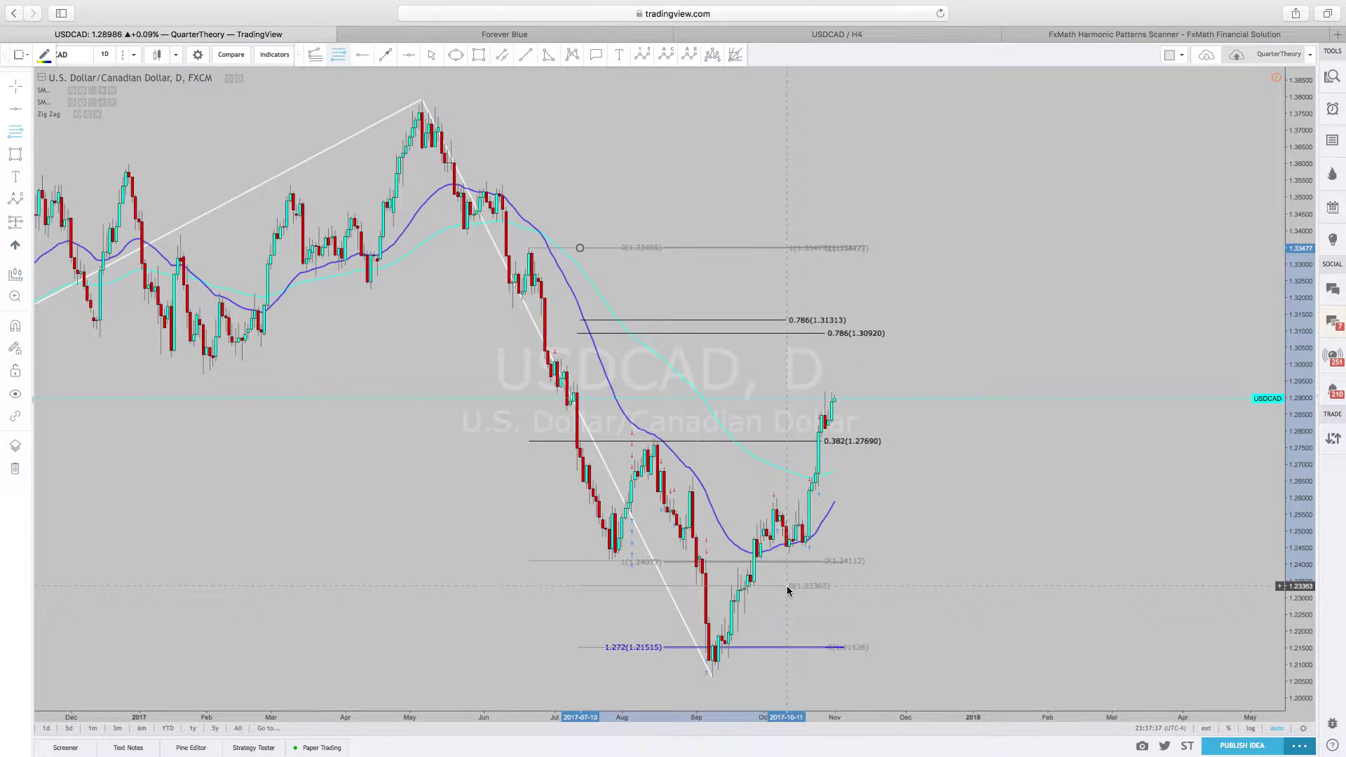
{"action": "left_click_drag", "start_coordinate": [878, 684], "coordinate": [888, 683]}
{"action": "scroll", "coordinate": [888, 679], "scroll_direction": "up", "scroll_amount": 1}
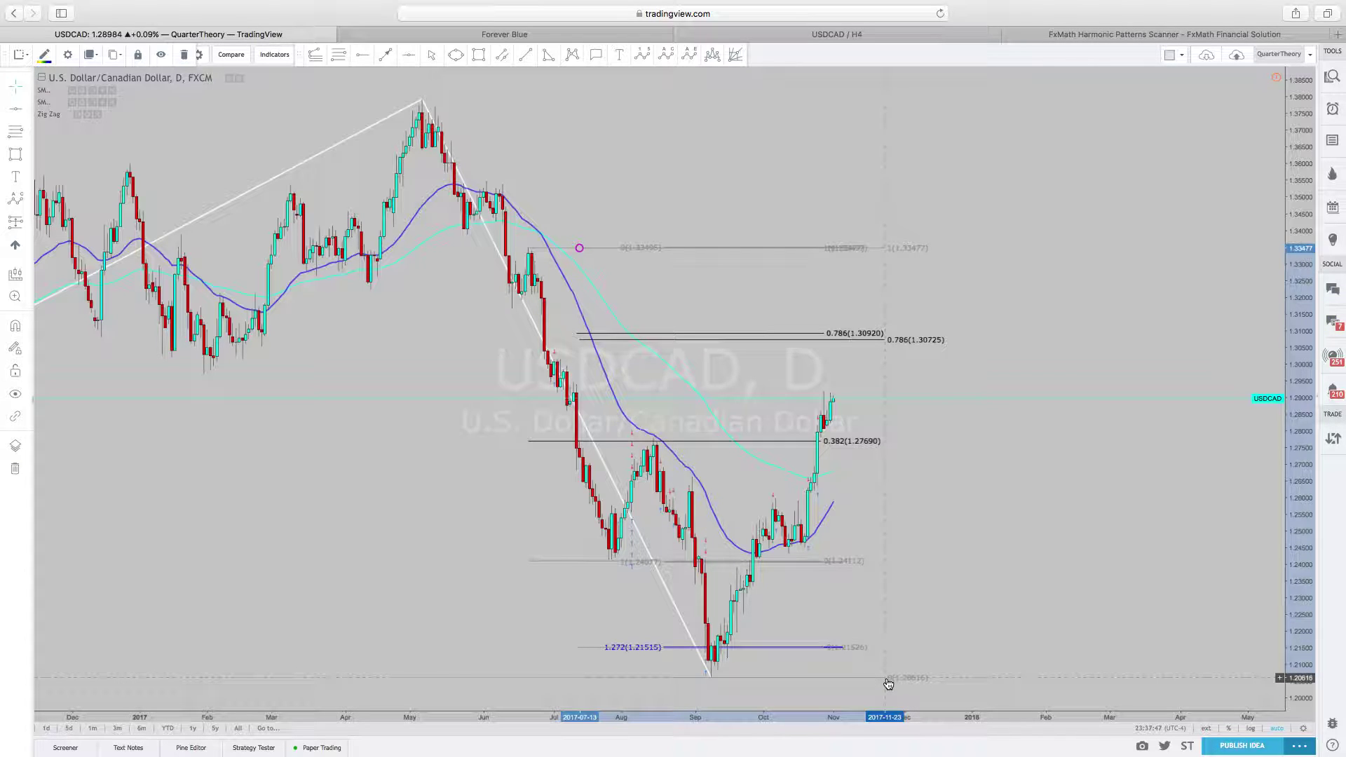
Draw an XABCD pattern from the June high at 1.33477 through the July low, 0.382 level and September low to 1.30725.
{"action": "scroll", "coordinate": [779, 363], "scroll_direction": "down", "scroll_amount": 1}
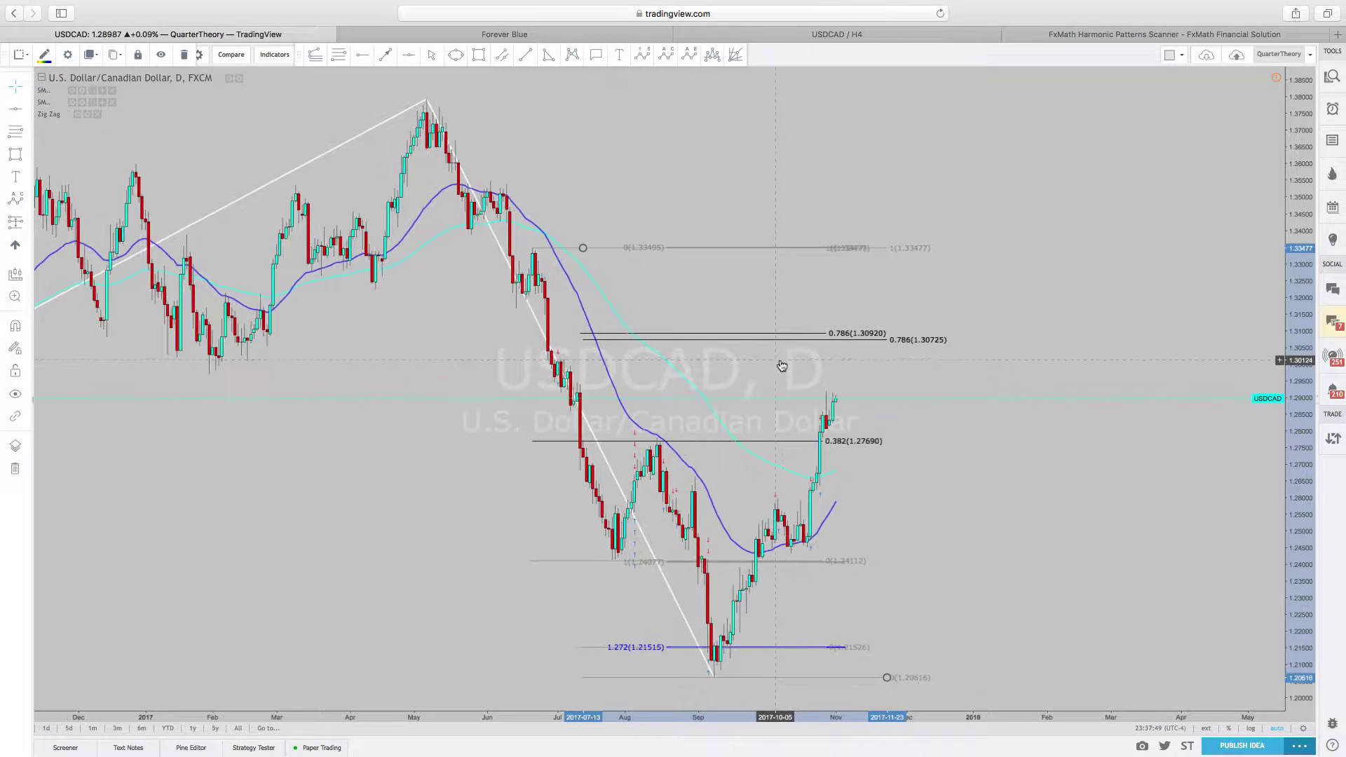
{"action": "scroll", "coordinate": [828, 322], "scroll_direction": "down", "scroll_amount": 5}
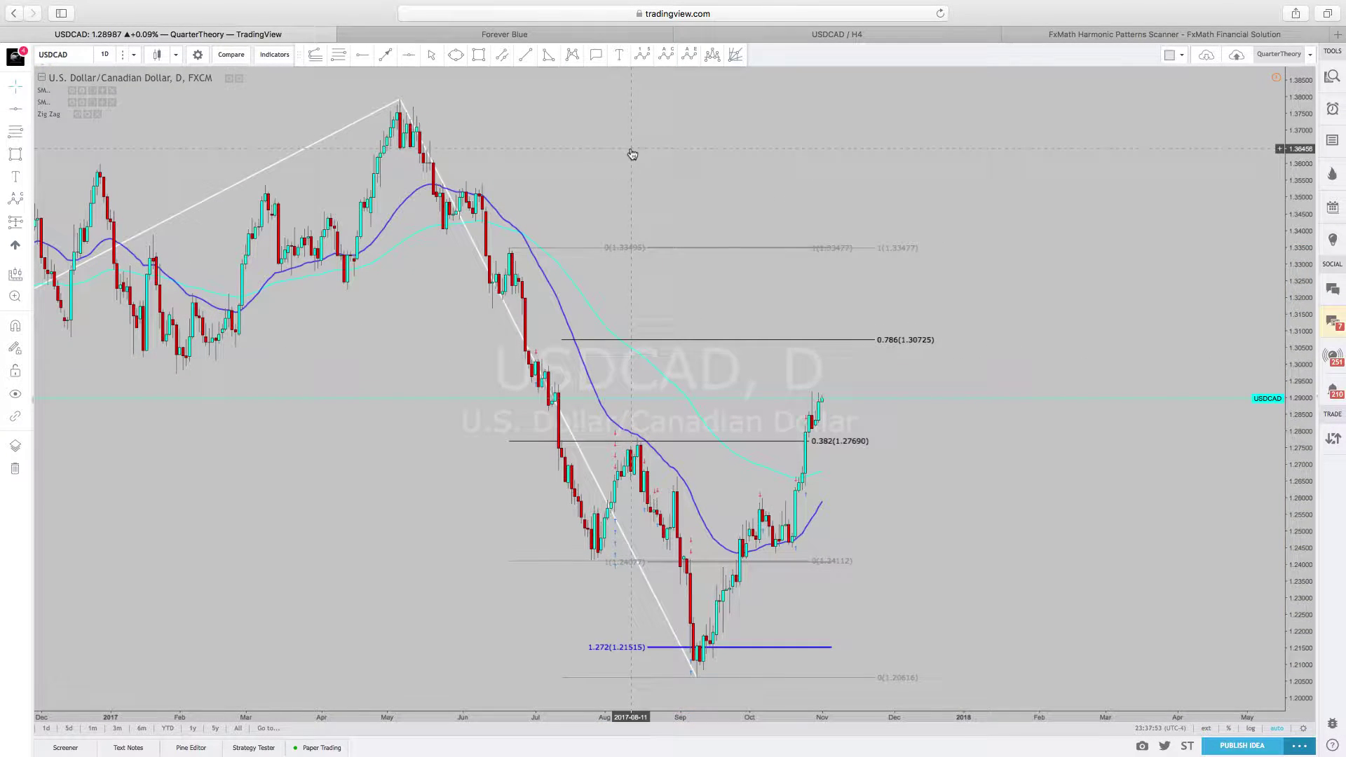
{"action": "left_click", "coordinate": [573, 56]}
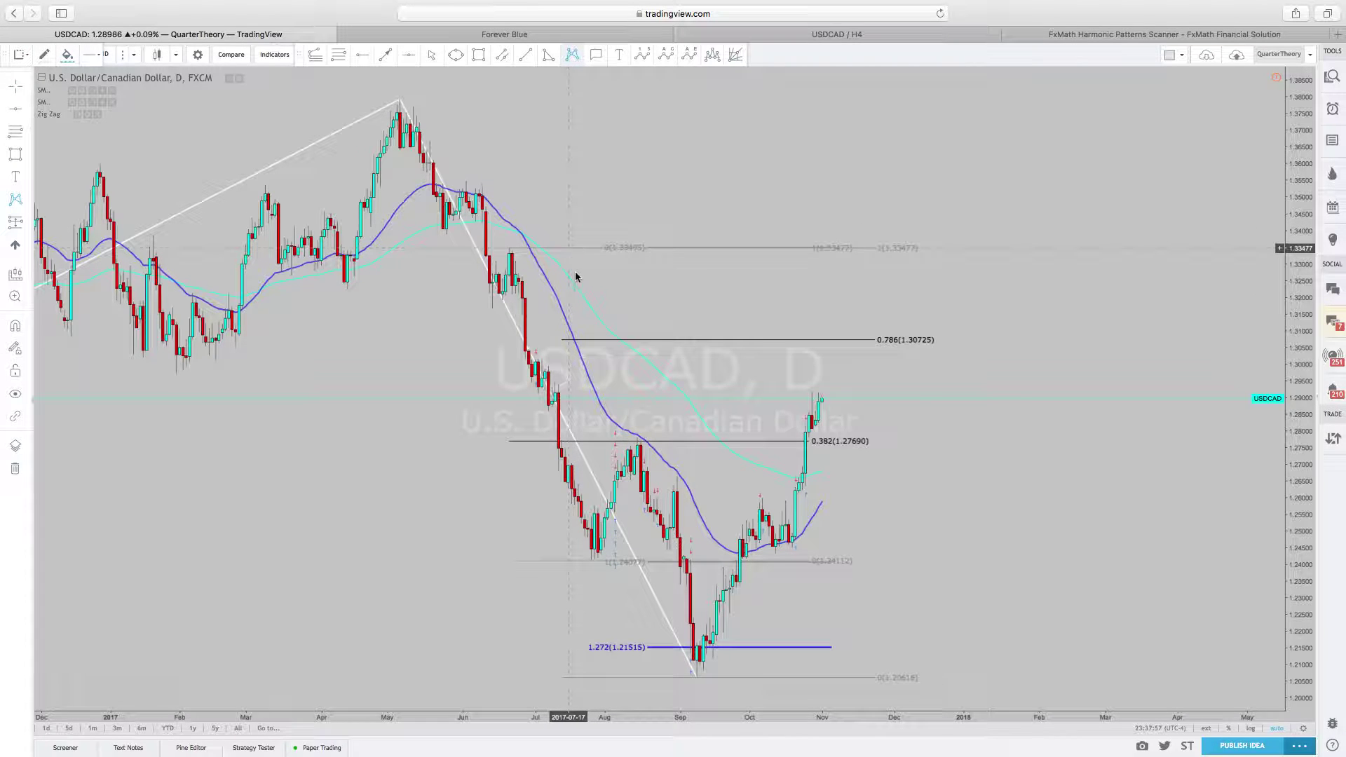
{"action": "left_click", "coordinate": [576, 277]}
{"action": "left_click", "coordinate": [614, 561]}
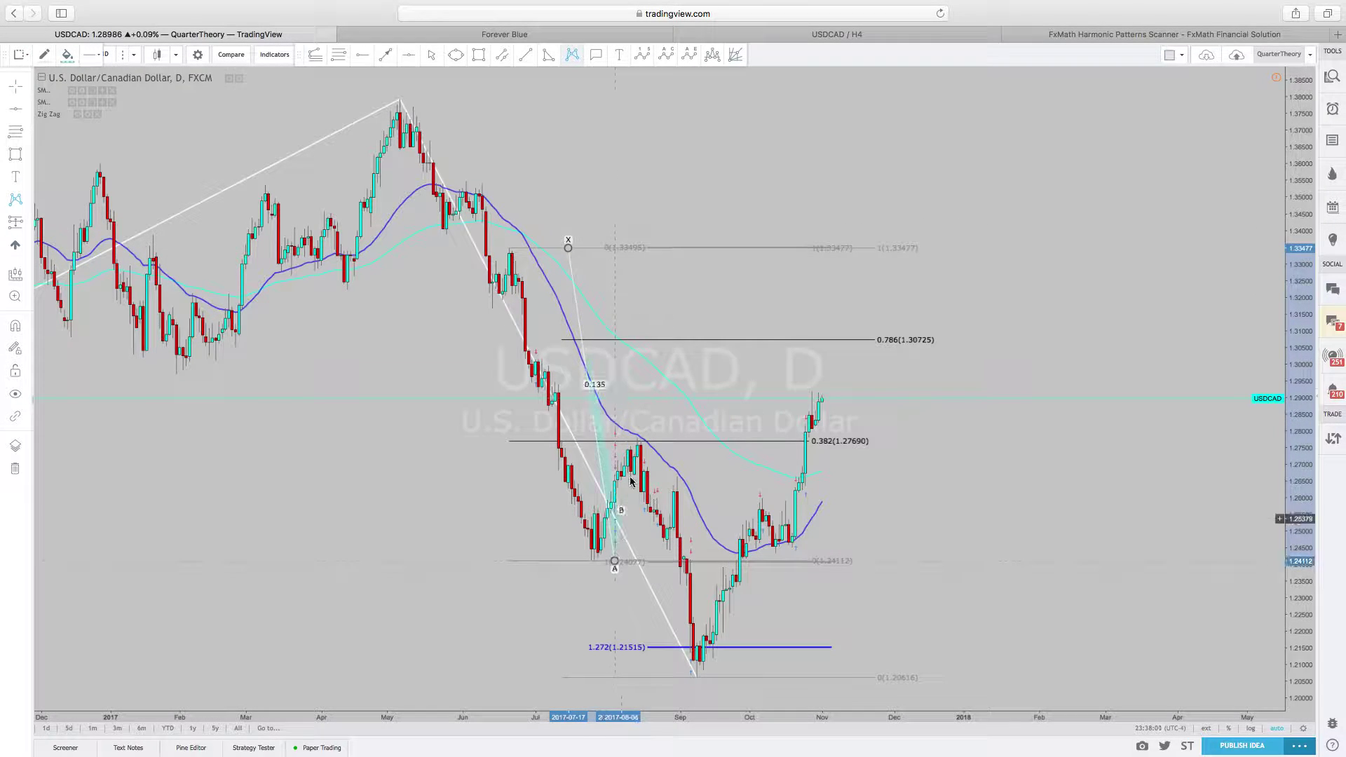
{"action": "left_click", "coordinate": [645, 443]}
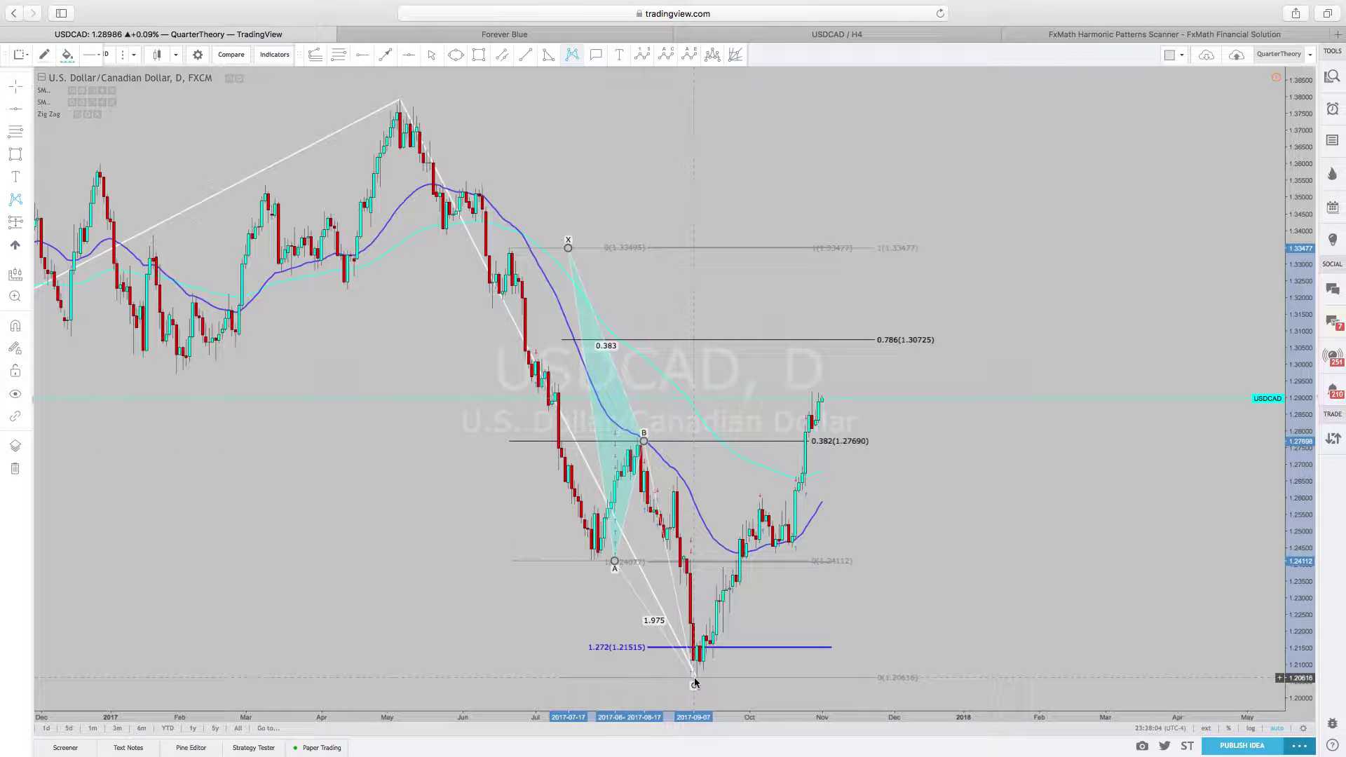
{"action": "left_click", "coordinate": [692, 677]}
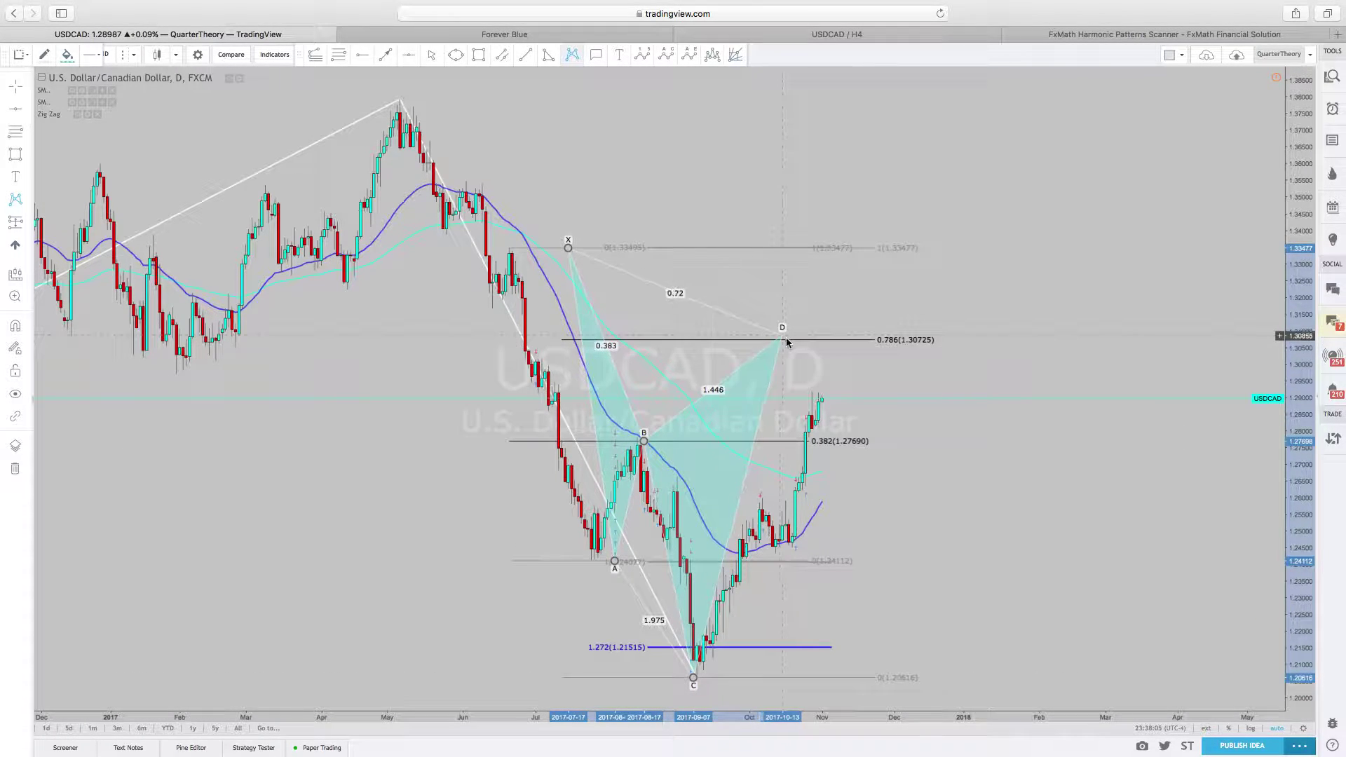
{"action": "left_click", "coordinate": [785, 338]}
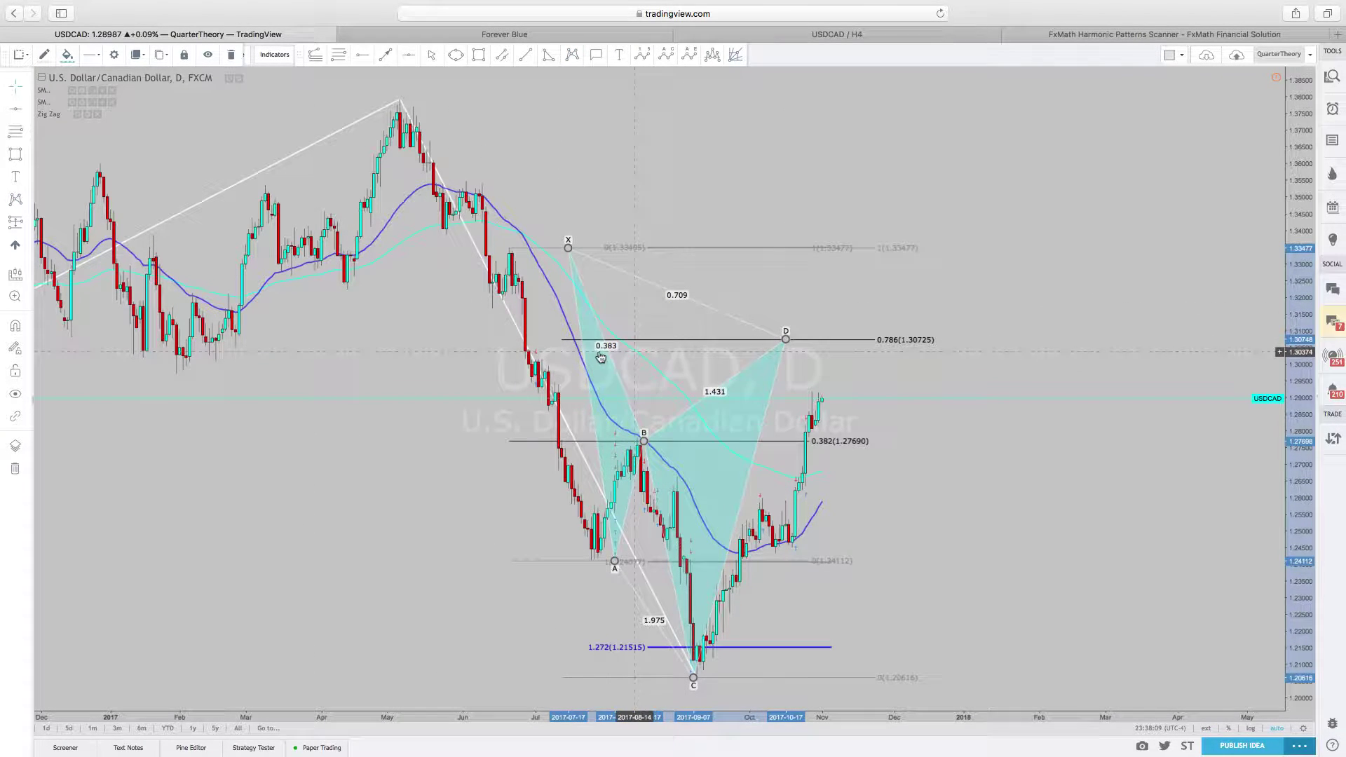
Draw a rectangle from January 2017 to mid-January 2018 between about 1.3143 and 1.3021 around point D.
{"action": "left_click", "coordinate": [479, 62]}
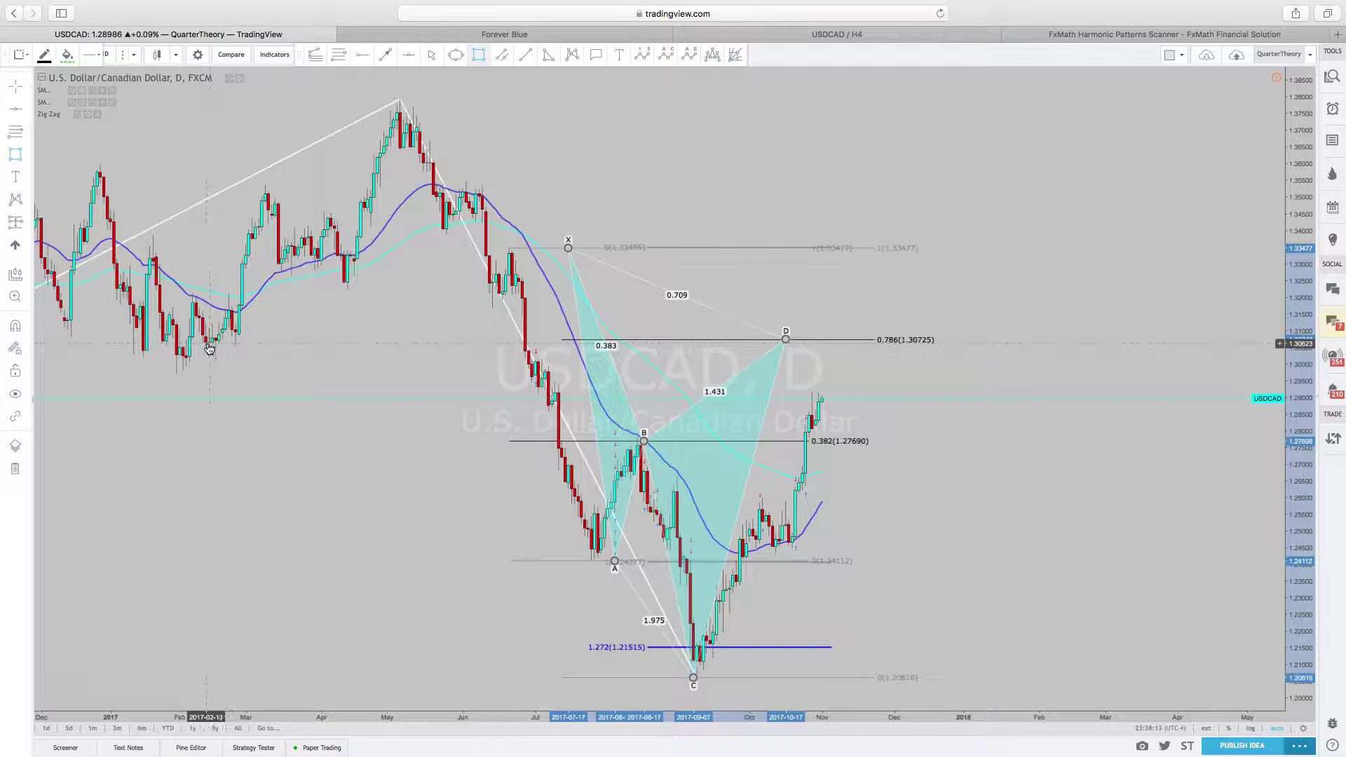
{"action": "left_click", "coordinate": [130, 316]}
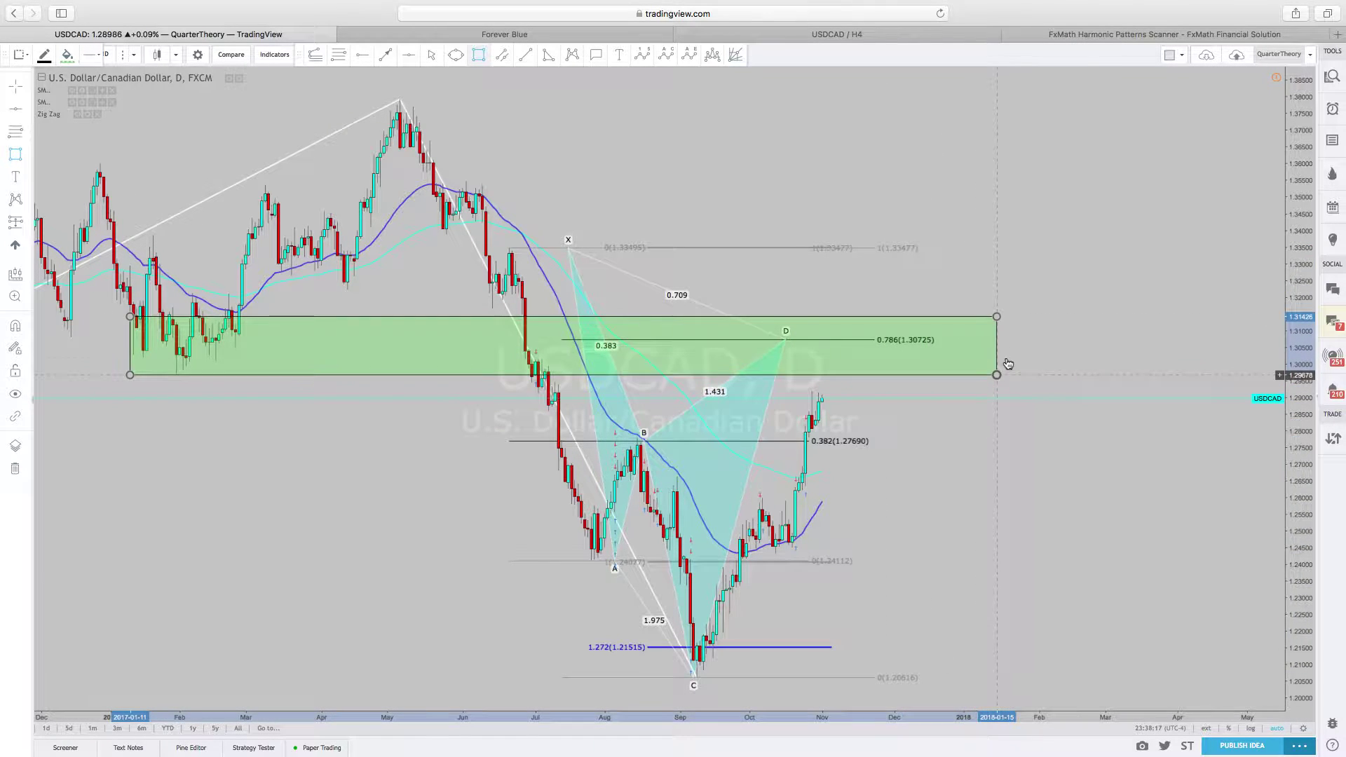
{"action": "left_click_drag", "start_coordinate": [1007, 362], "coordinate": [1007, 361]}
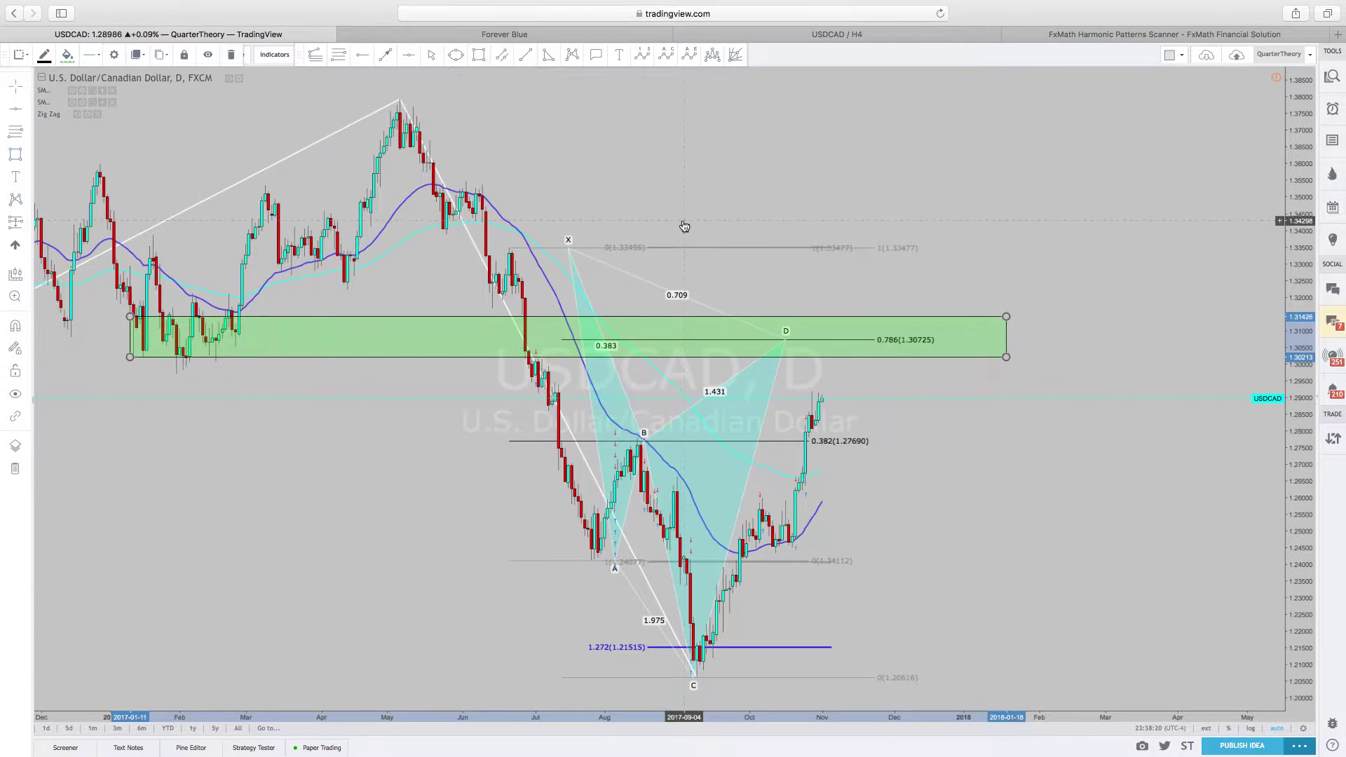
Lower the rectangle's upper edge to about 1.3136 and change its fill colour to blue.
{"action": "left_click", "coordinate": [67, 56]}
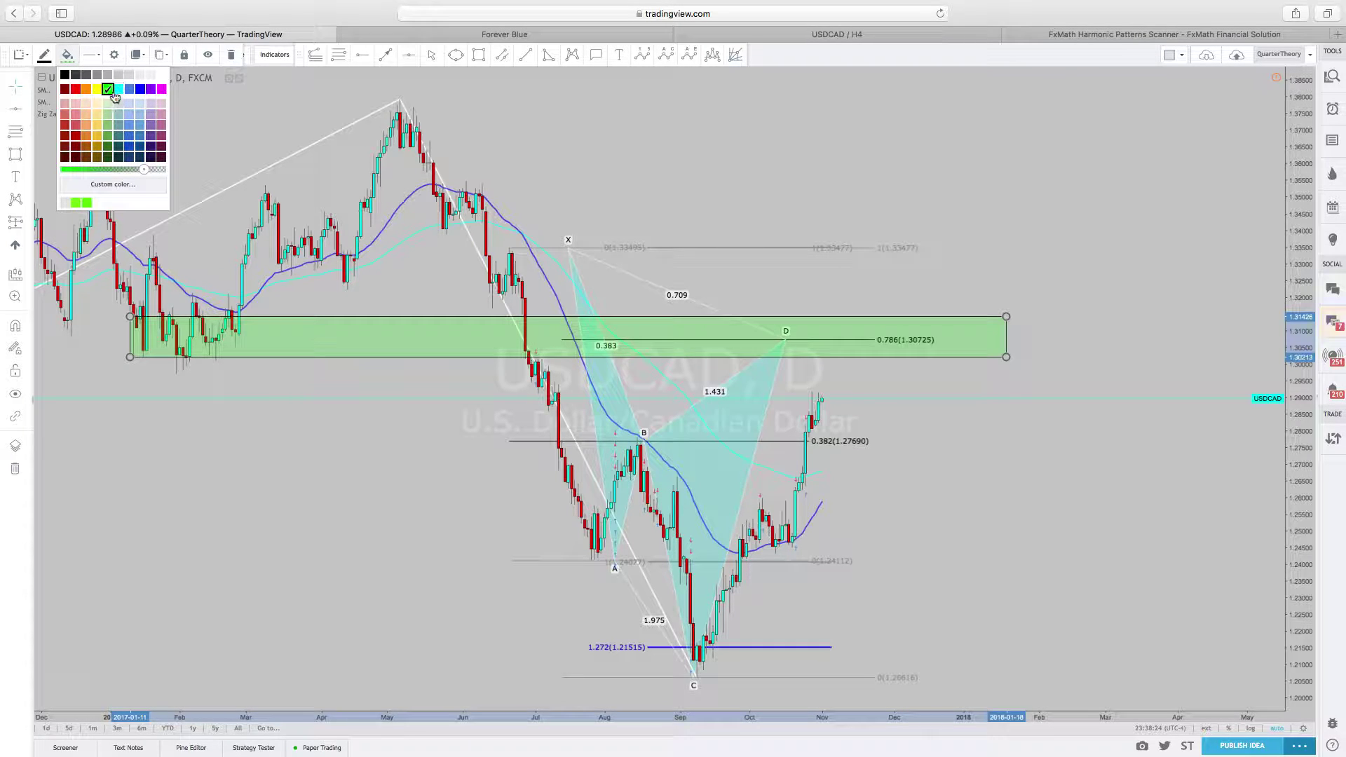
{"action": "left_click", "coordinate": [225, 126]}
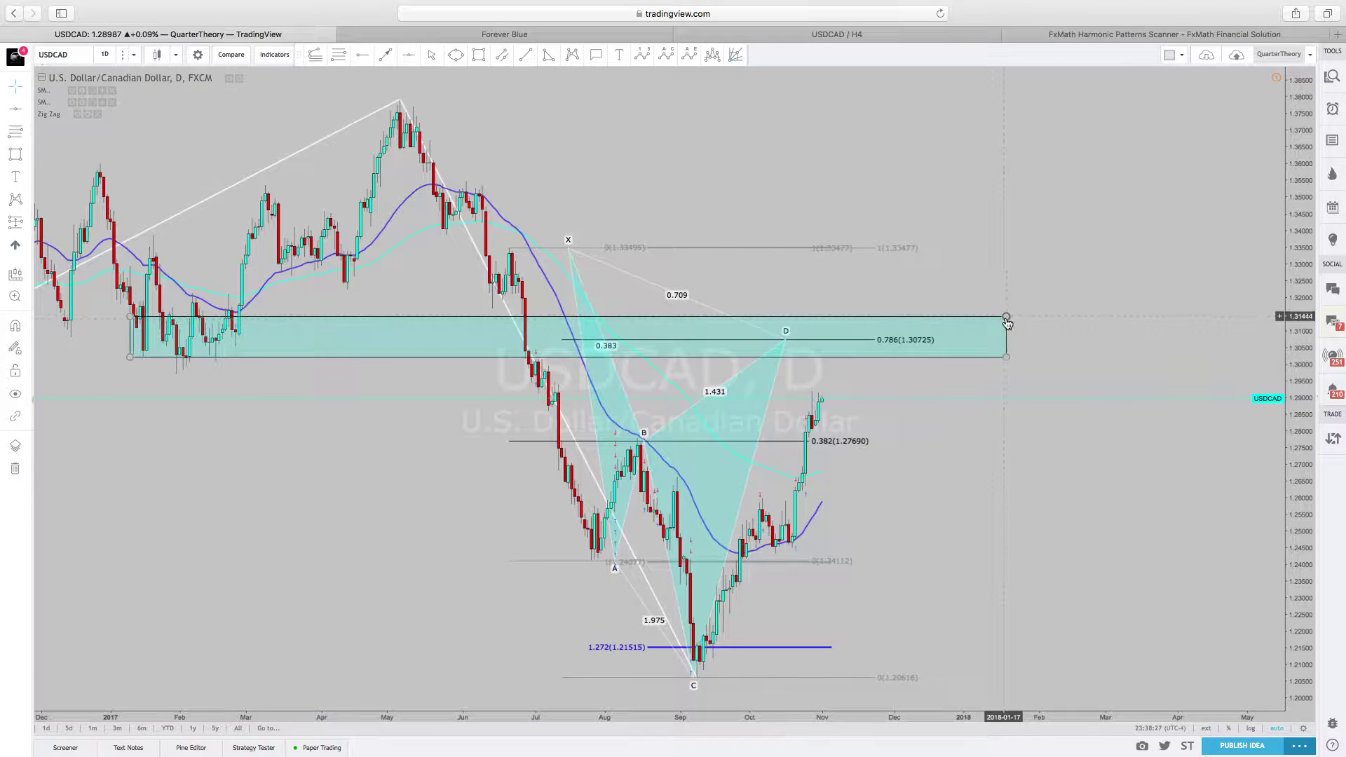
{"action": "left_click", "coordinate": [1007, 320]}
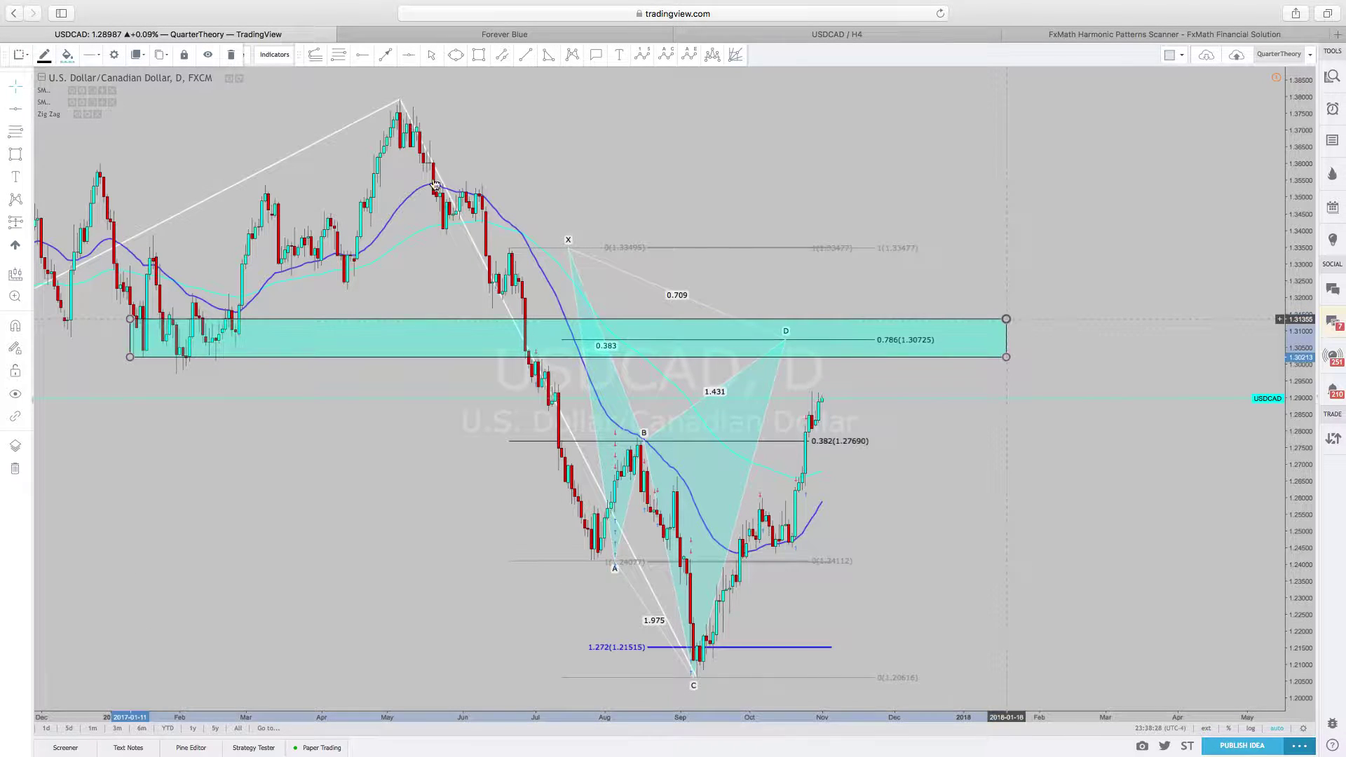
{"action": "left_click", "coordinate": [67, 54]}
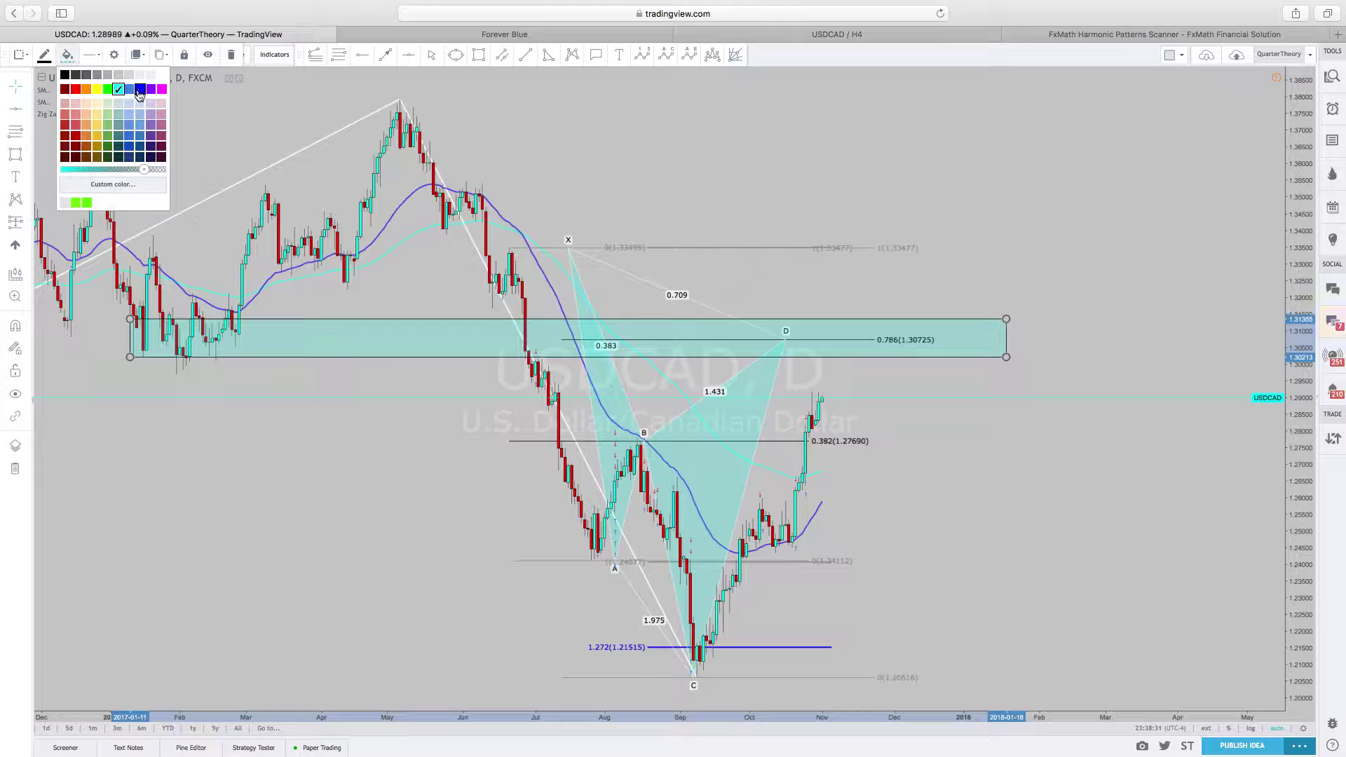
{"action": "left_click", "coordinate": [140, 89]}
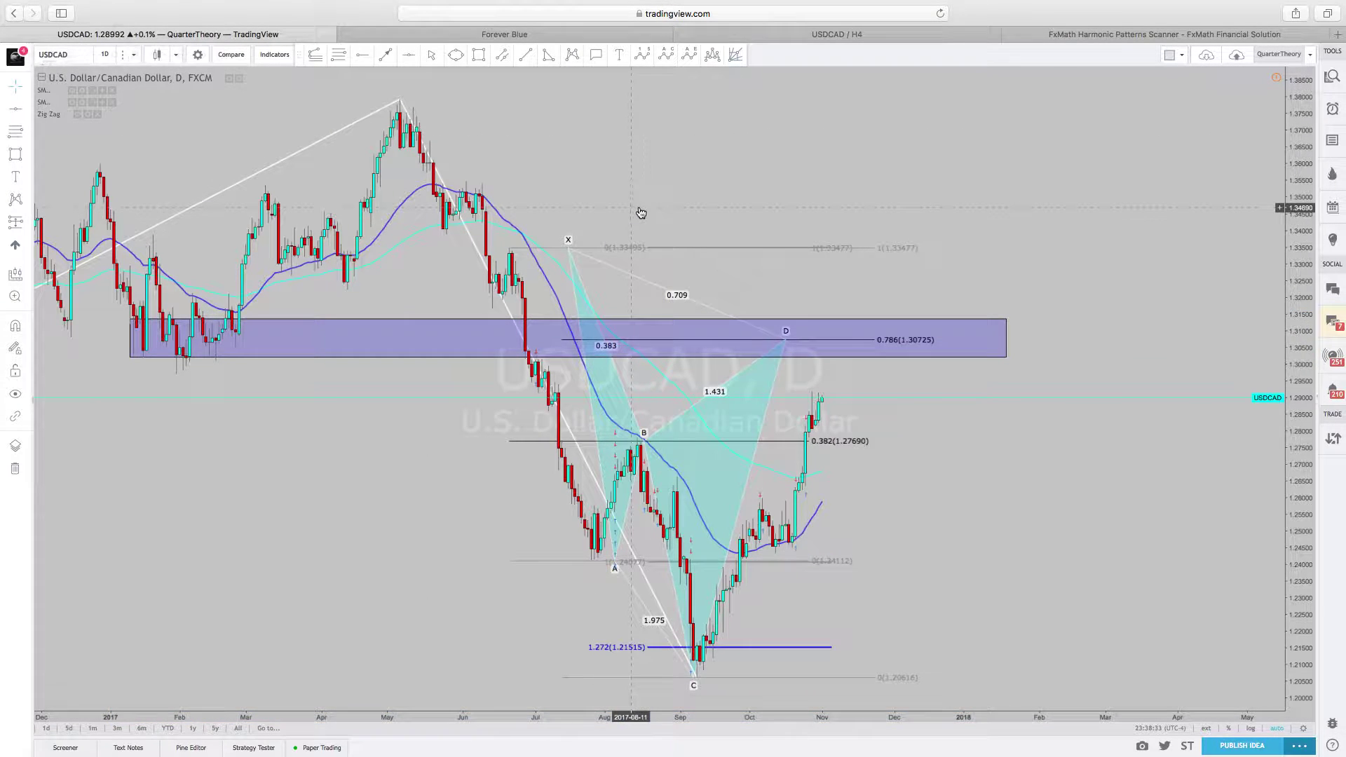
Add a horizontal line just below point B at about 1.2763.
{"action": "scroll", "coordinate": [642, 213], "scroll_direction": "down", "scroll_amount": 1}
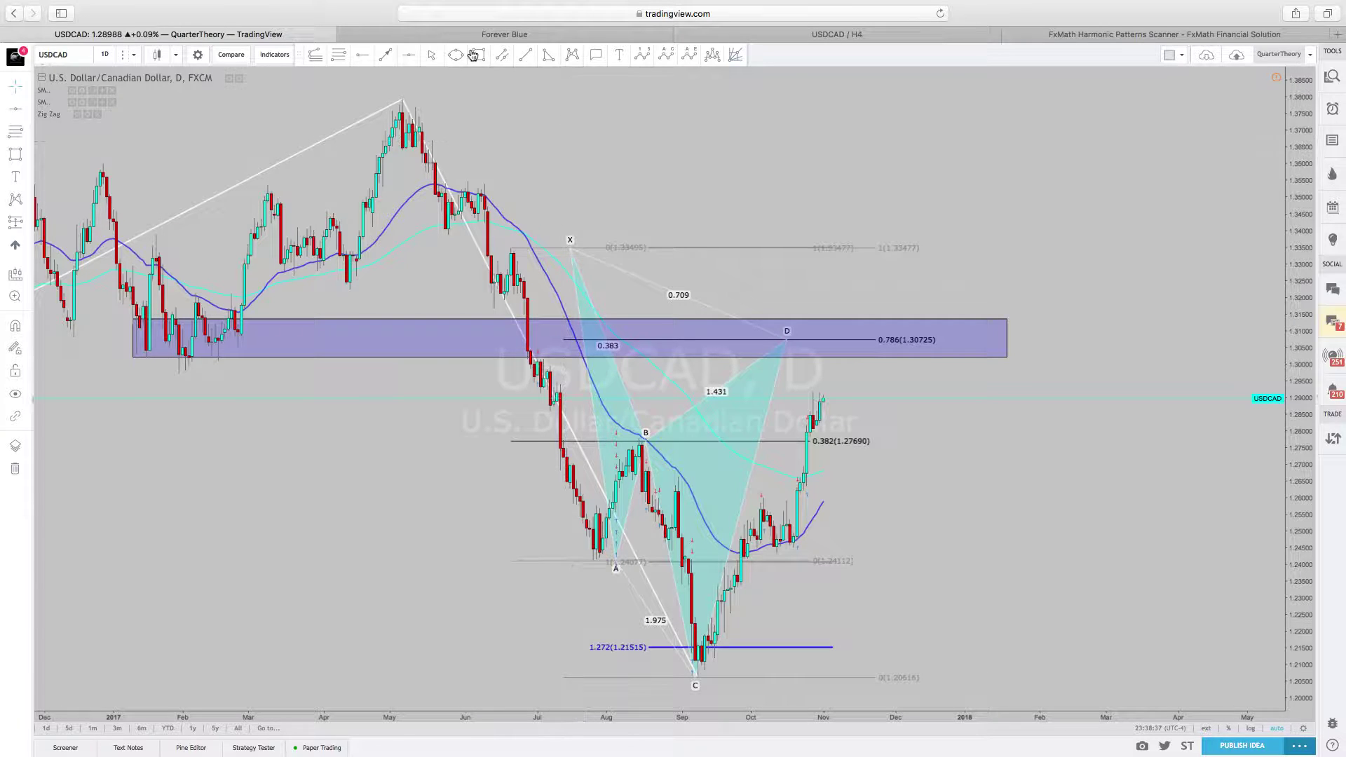
{"action": "left_click", "coordinate": [409, 55]}
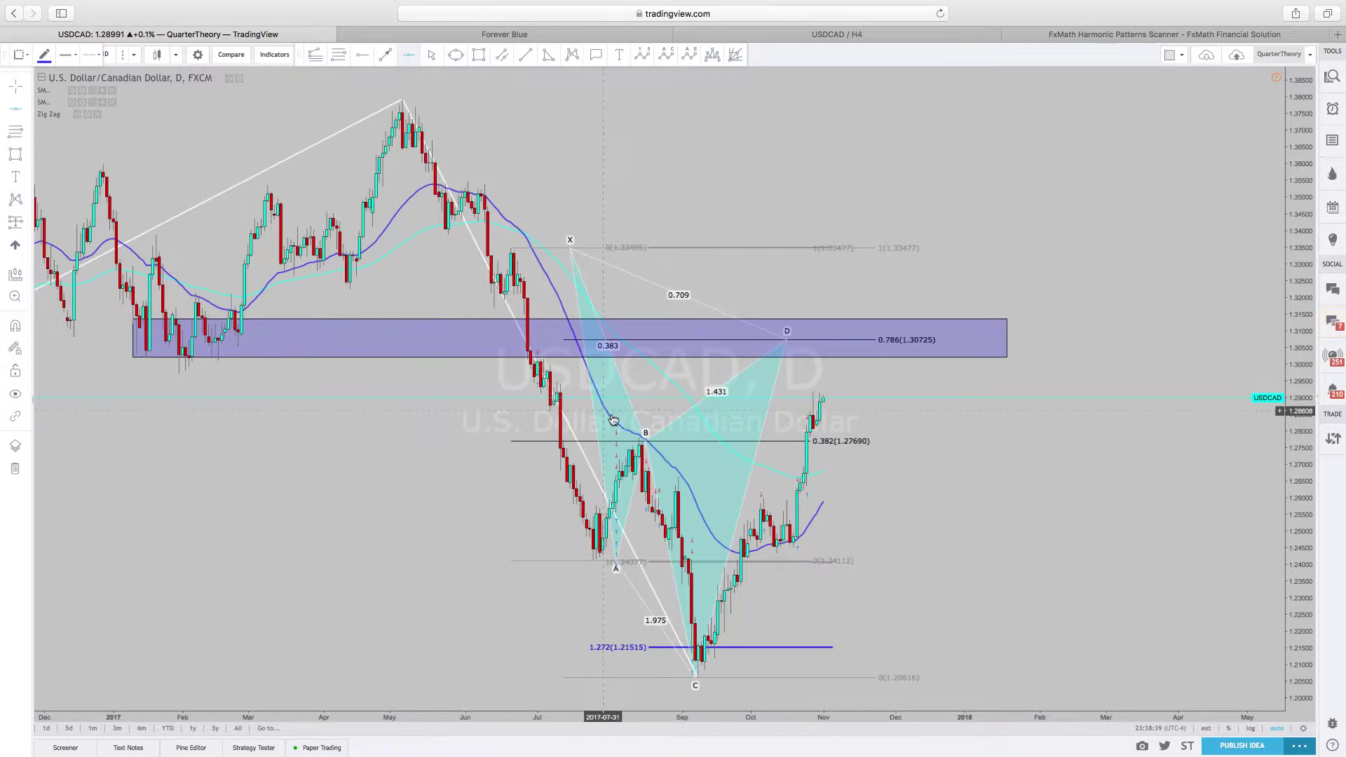
{"action": "left_click", "coordinate": [626, 445]}
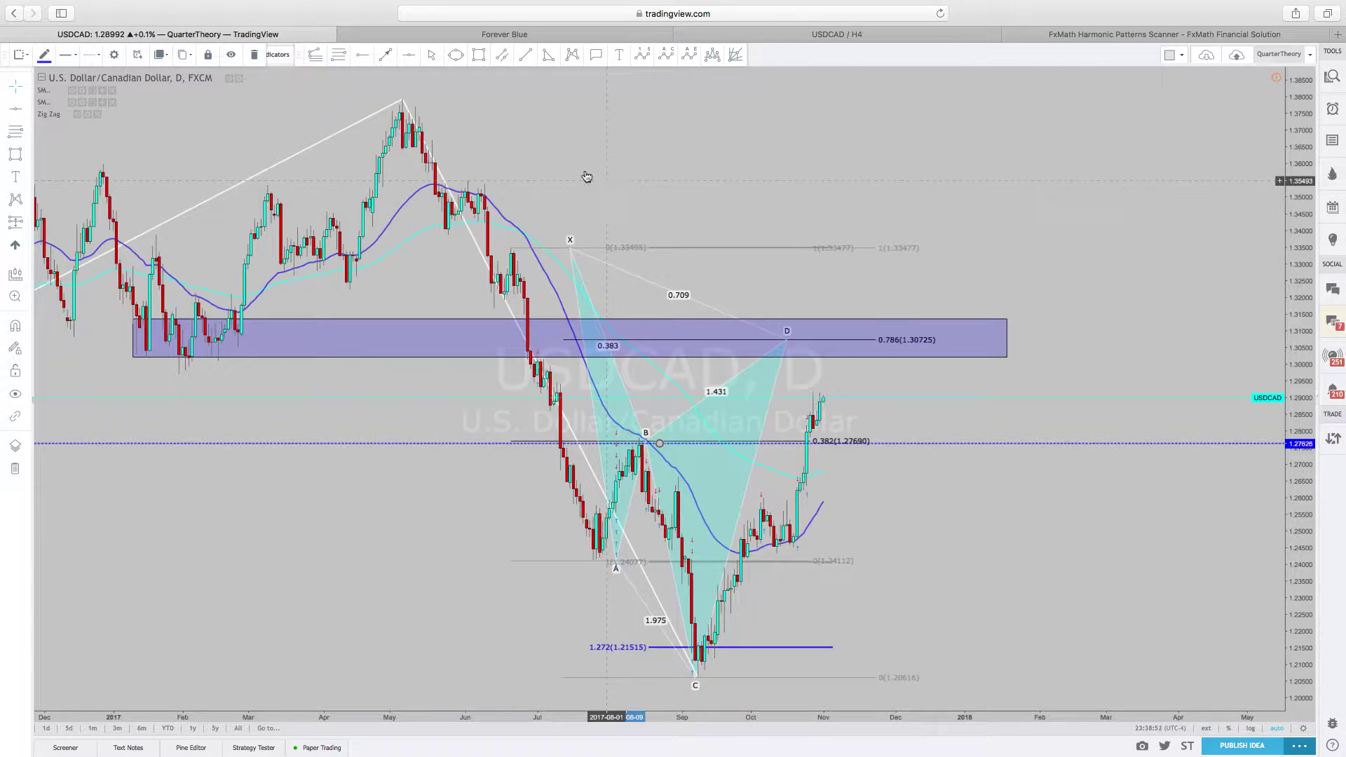
Draw a Fibonacci retracement from the September low at about 1.2062 up to the pattern's D level at about 1.3073.
{"action": "left_click", "coordinate": [337, 57]}
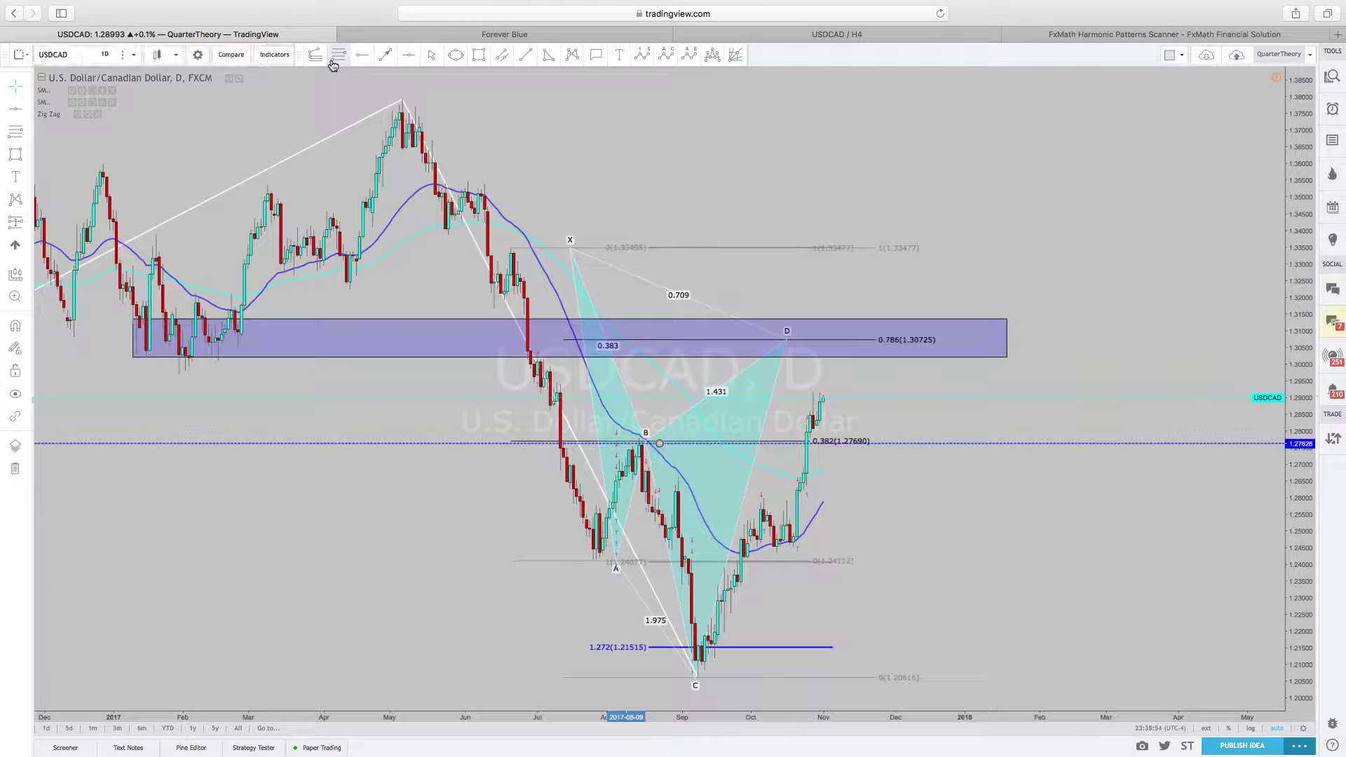
{"action": "scroll", "coordinate": [760, 618], "scroll_direction": "up", "scroll_amount": 1}
{"action": "scroll", "coordinate": [768, 666], "scroll_direction": "up", "scroll_amount": 1}
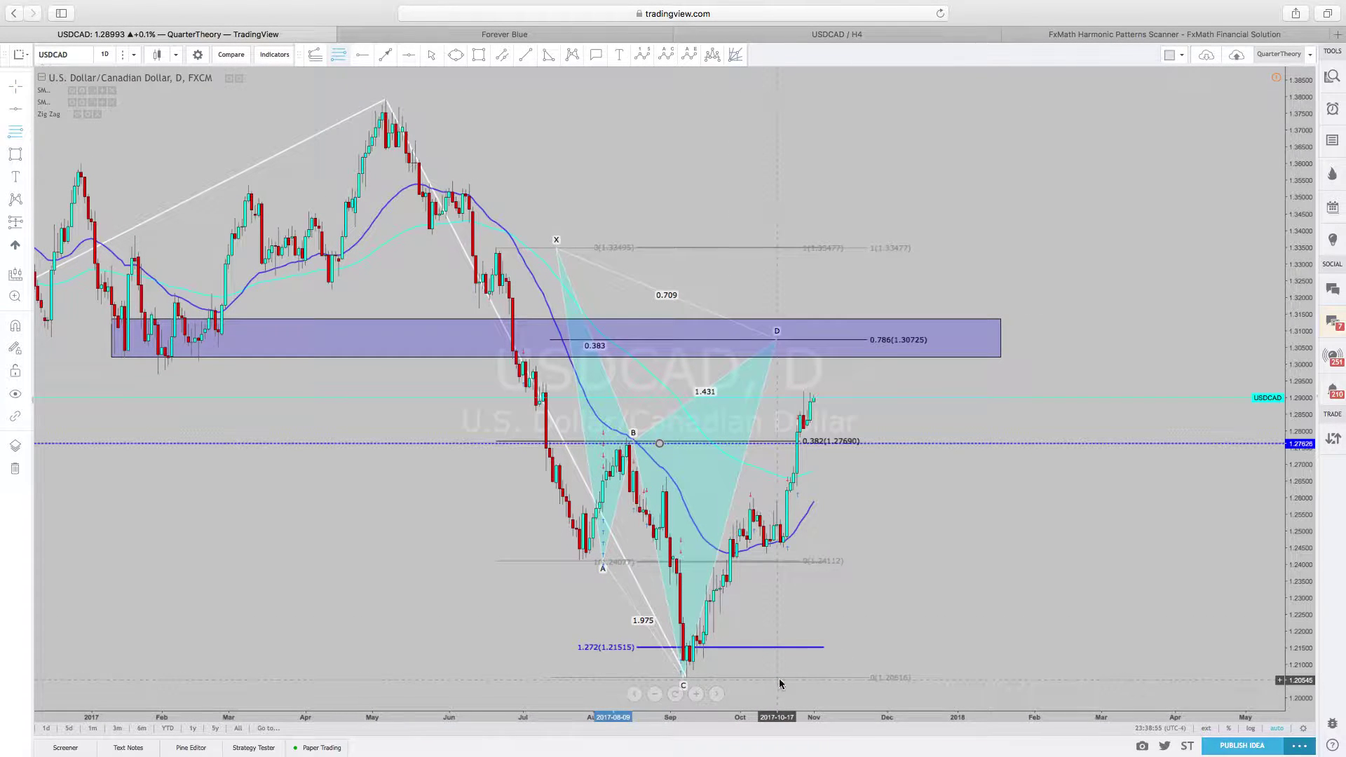
{"action": "scroll", "coordinate": [782, 681], "scroll_direction": "down", "scroll_amount": 1}
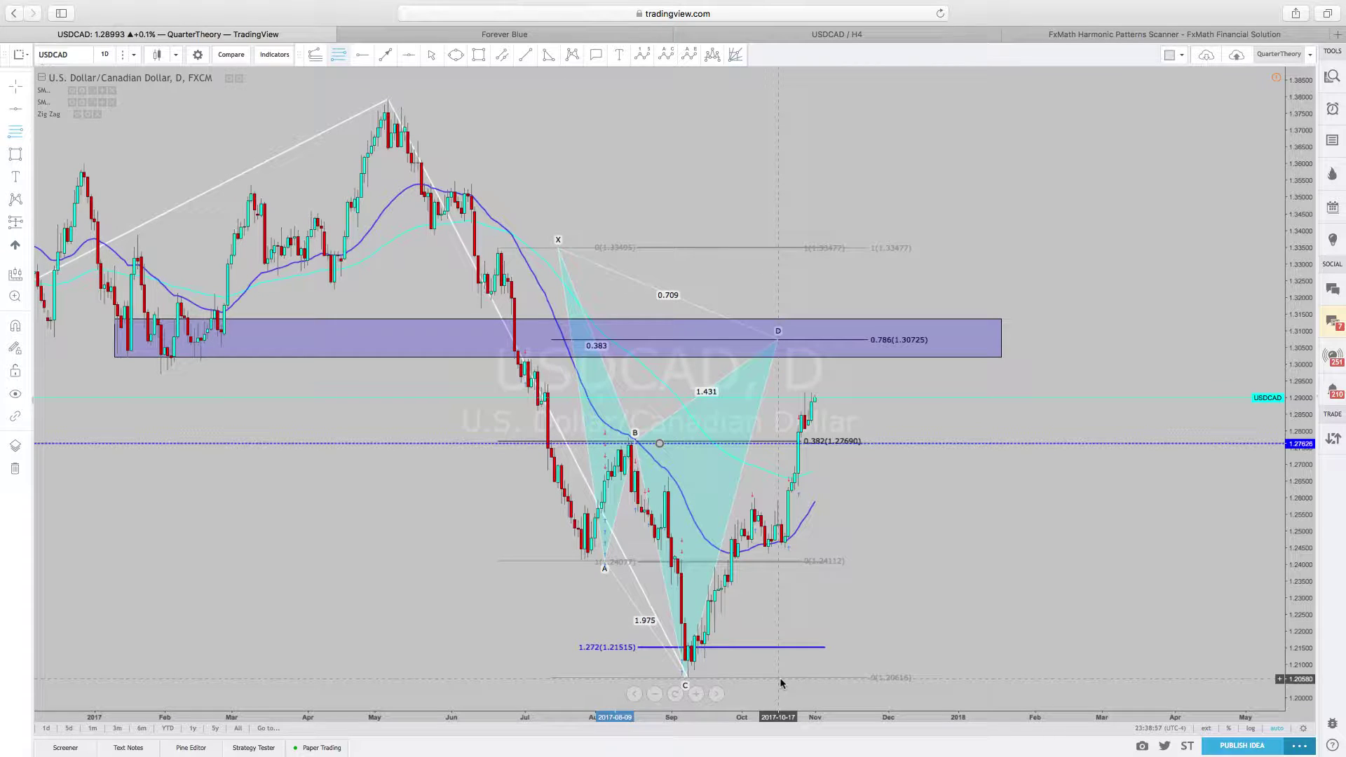
{"action": "left_click", "coordinate": [782, 679]}
{"action": "scroll", "coordinate": [932, 463], "scroll_direction": "down", "scroll_amount": 1}
{"action": "scroll", "coordinate": [983, 346], "scroll_direction": "up", "scroll_amount": 1}
{"action": "left_click", "coordinate": [984, 342]}
Format the new retracement to show the 0.382 and 0.618 levels and hide the 0.786 level.
{"action": "right_click", "coordinate": [985, 342]}
{"action": "left_click", "coordinate": [995, 348]}
{"action": "left_click", "coordinate": [536, 338]}
{"action": "left_click", "coordinate": [536, 376]}
{"action": "left_click", "coordinate": [636, 416]}
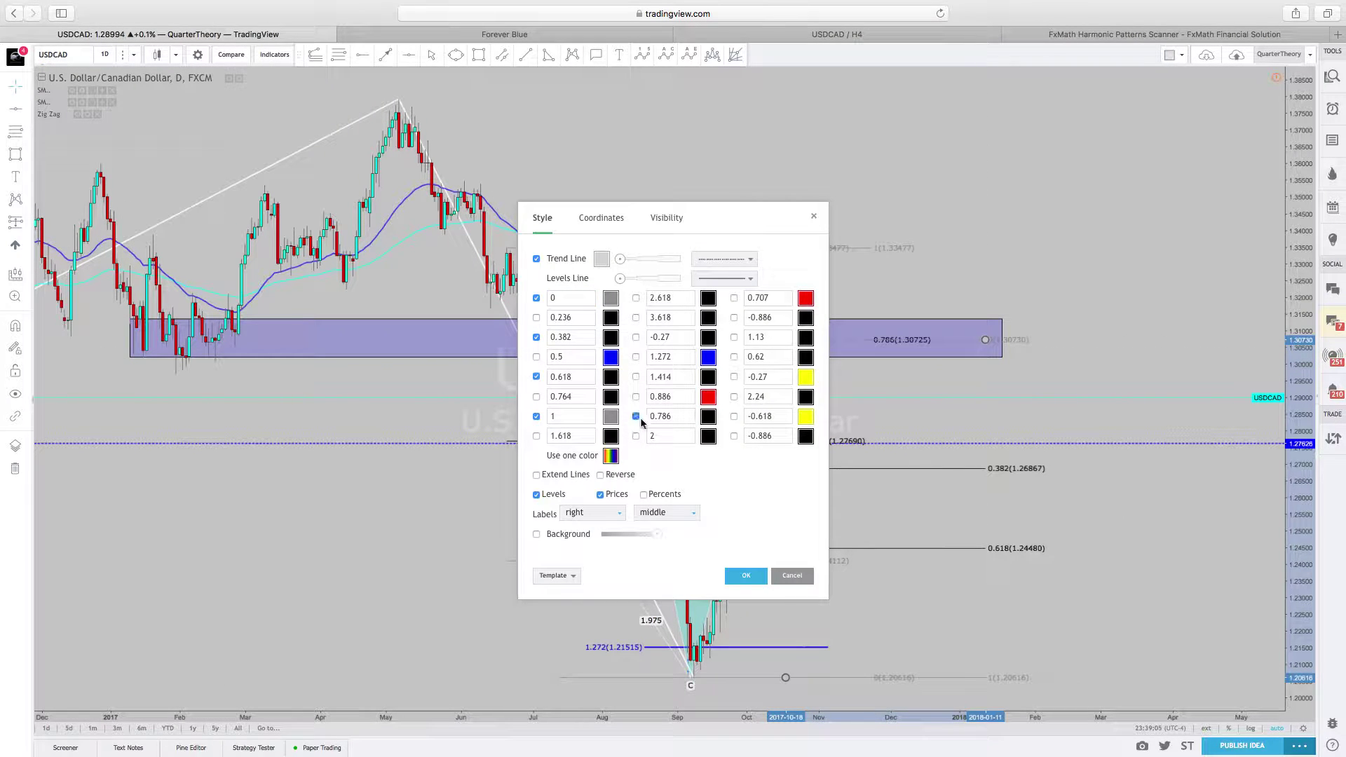
{"action": "left_click", "coordinate": [743, 575]}
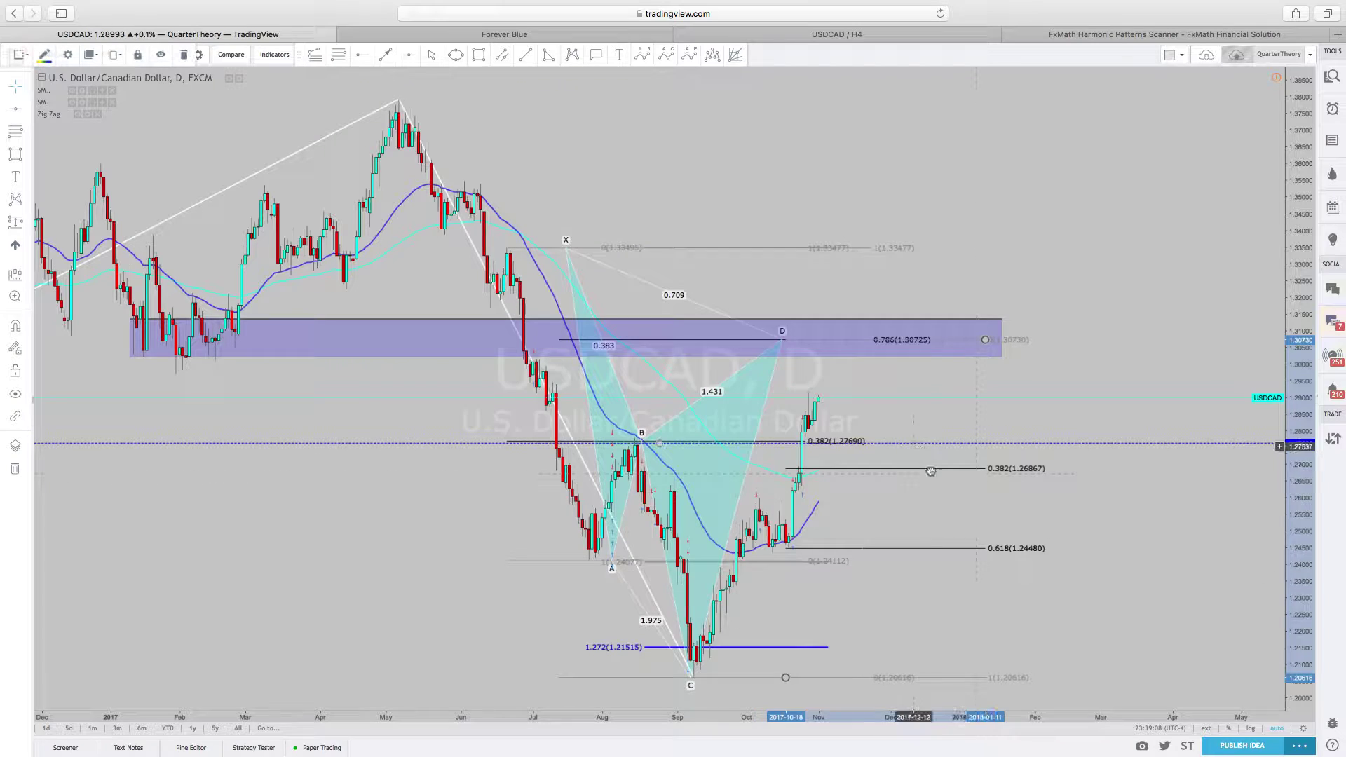
Measure the price distance from the D level inside the rectangle down to the new retracement's 0.382 level, then clear the measurement.
{"action": "scroll", "coordinate": [996, 477], "scroll_direction": "down", "scroll_amount": 1}
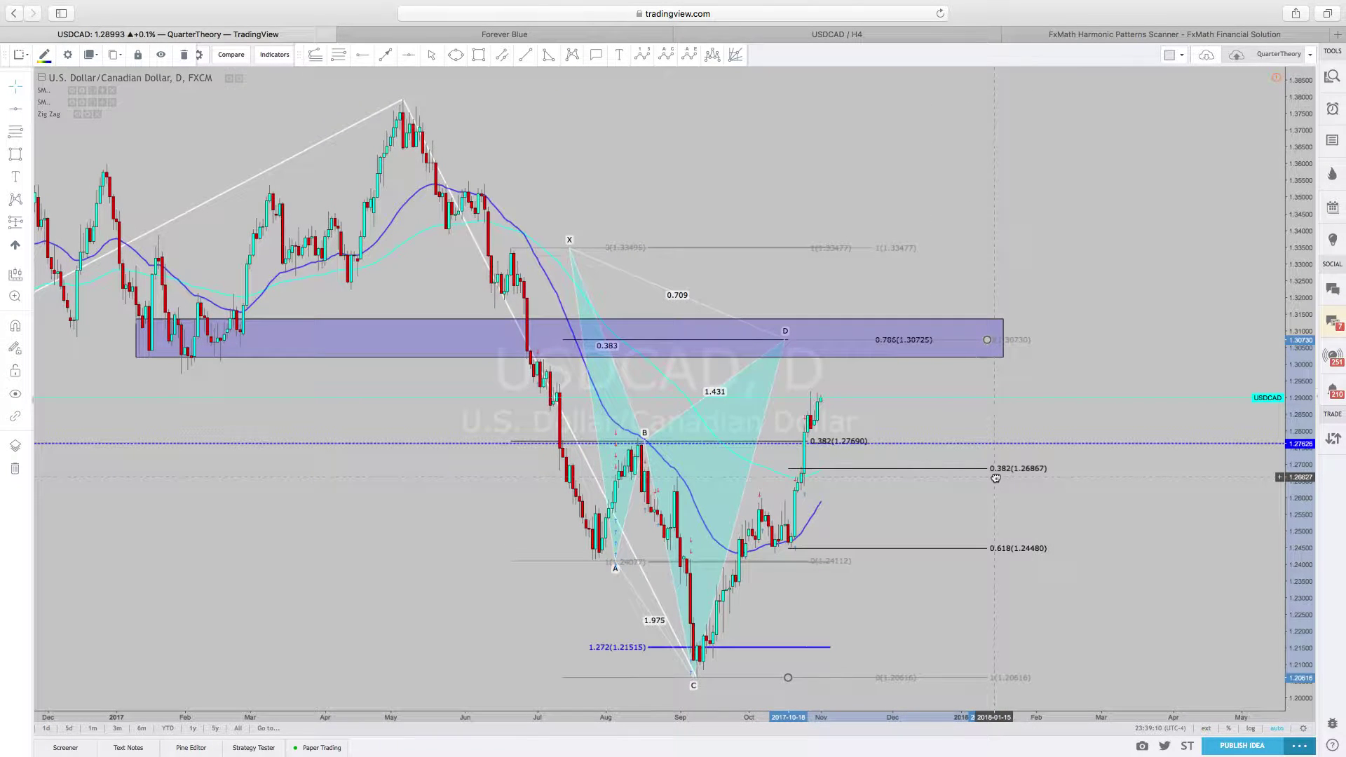
{"action": "scroll", "coordinate": [615, 344], "scroll_direction": "up", "scroll_amount": 1}
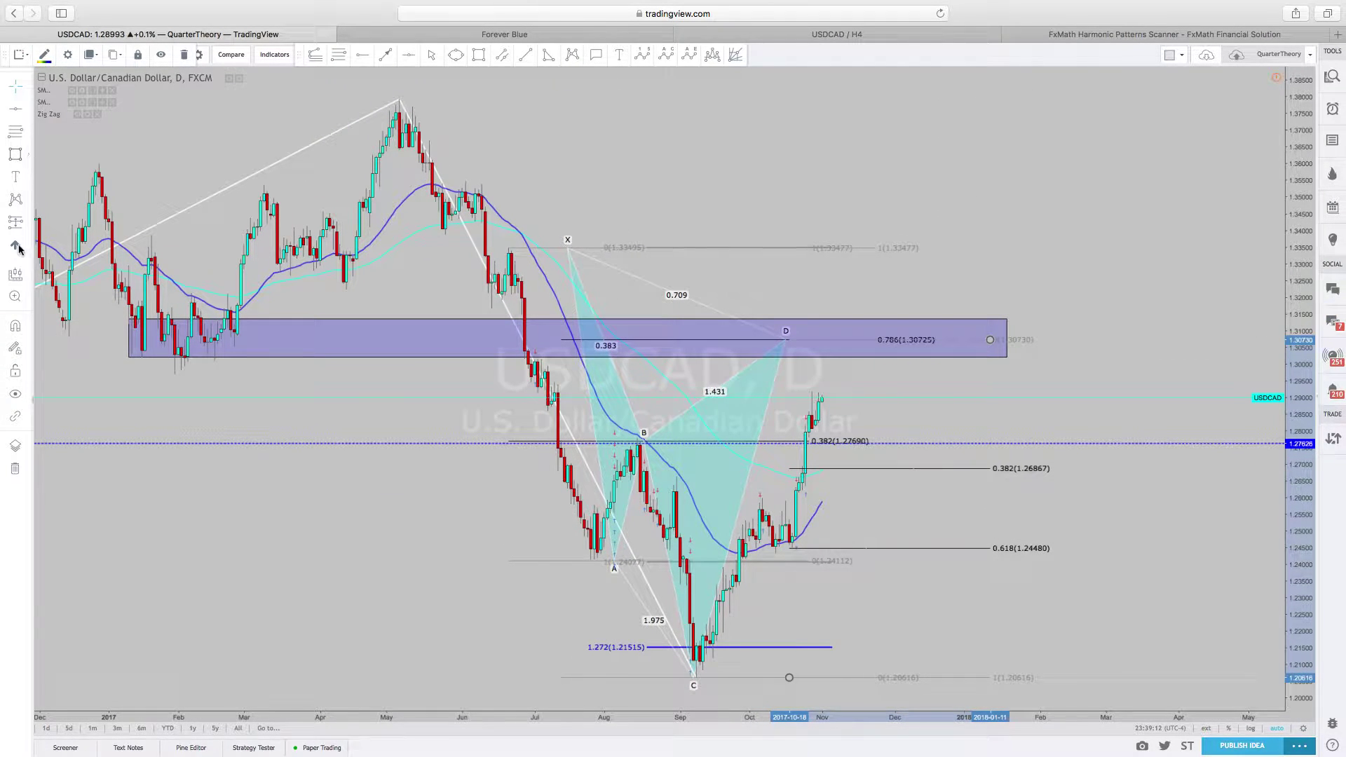
{"action": "scroll", "coordinate": [391, 351], "scroll_direction": "up", "scroll_amount": 1}
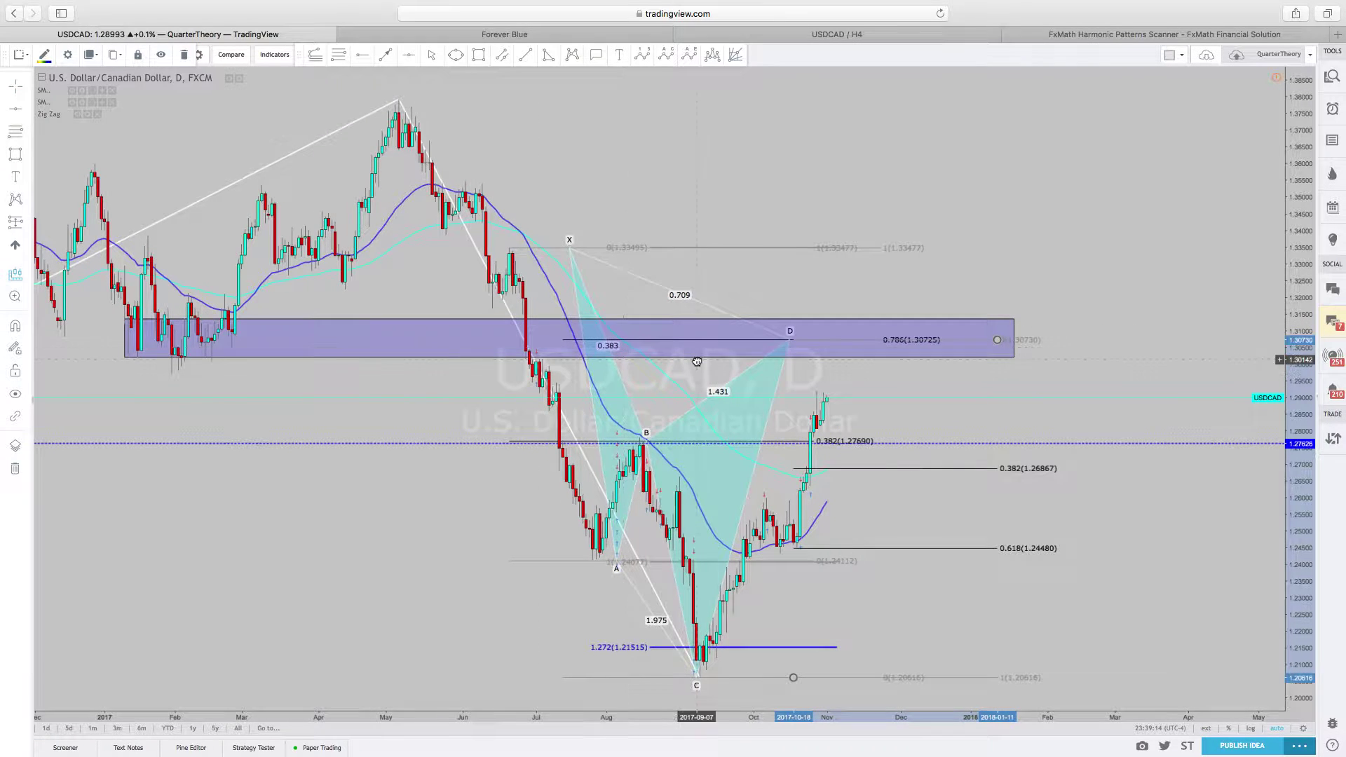
{"action": "scroll", "coordinate": [697, 361], "scroll_direction": "down", "scroll_amount": 1}
{"action": "scroll", "coordinate": [971, 344], "scroll_direction": "right", "scroll_amount": 1}
{"action": "left_click", "coordinate": [971, 341]}
{"action": "scroll", "coordinate": [993, 457], "scroll_direction": "up", "scroll_amount": 1}
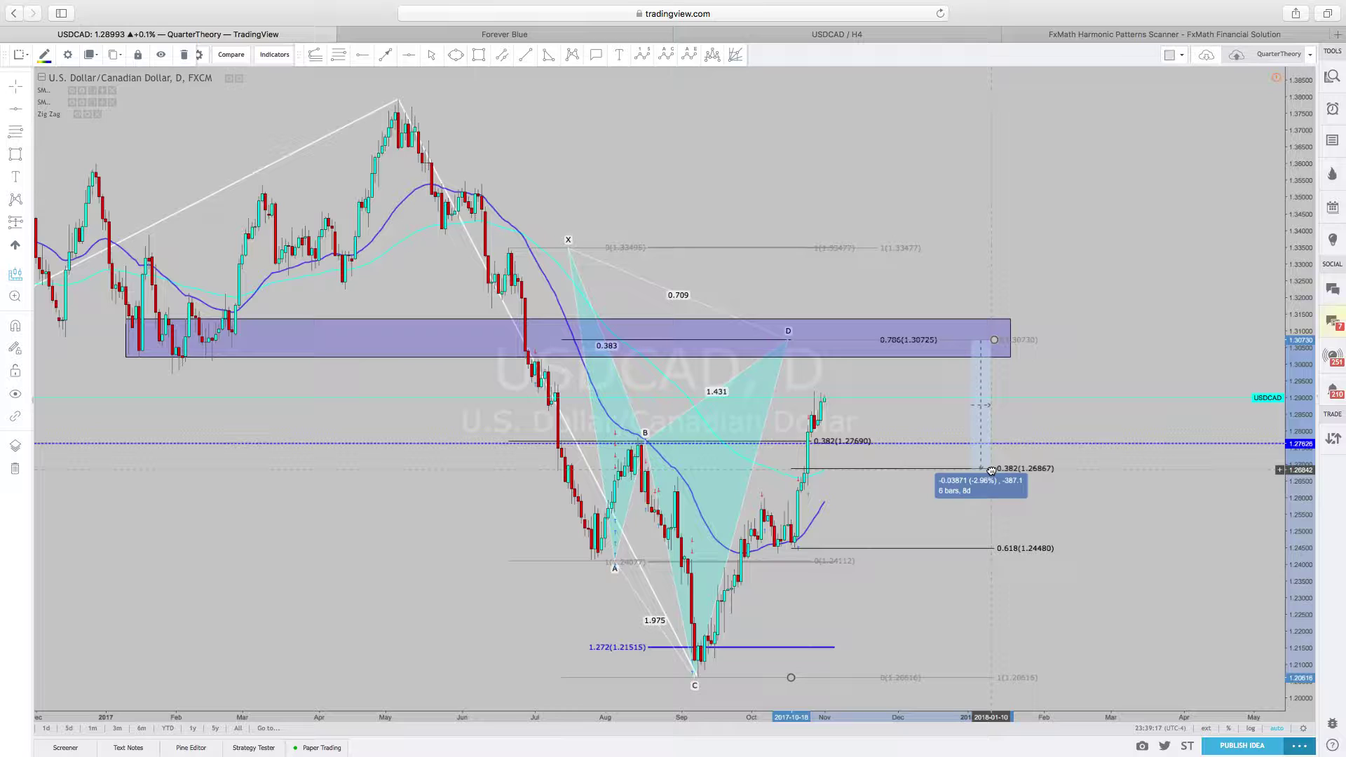
{"action": "left_click_drag", "start_coordinate": [991, 471], "coordinate": [991, 469]}
{"action": "left_click", "coordinate": [991, 469]}
{"action": "scroll", "coordinate": [1084, 391], "scroll_direction": "up", "scroll_amount": 1}
{"action": "left_click", "coordinate": [1084, 390]}
{"action": "scroll", "coordinate": [1084, 391], "scroll_direction": "up", "scroll_amount": 1}
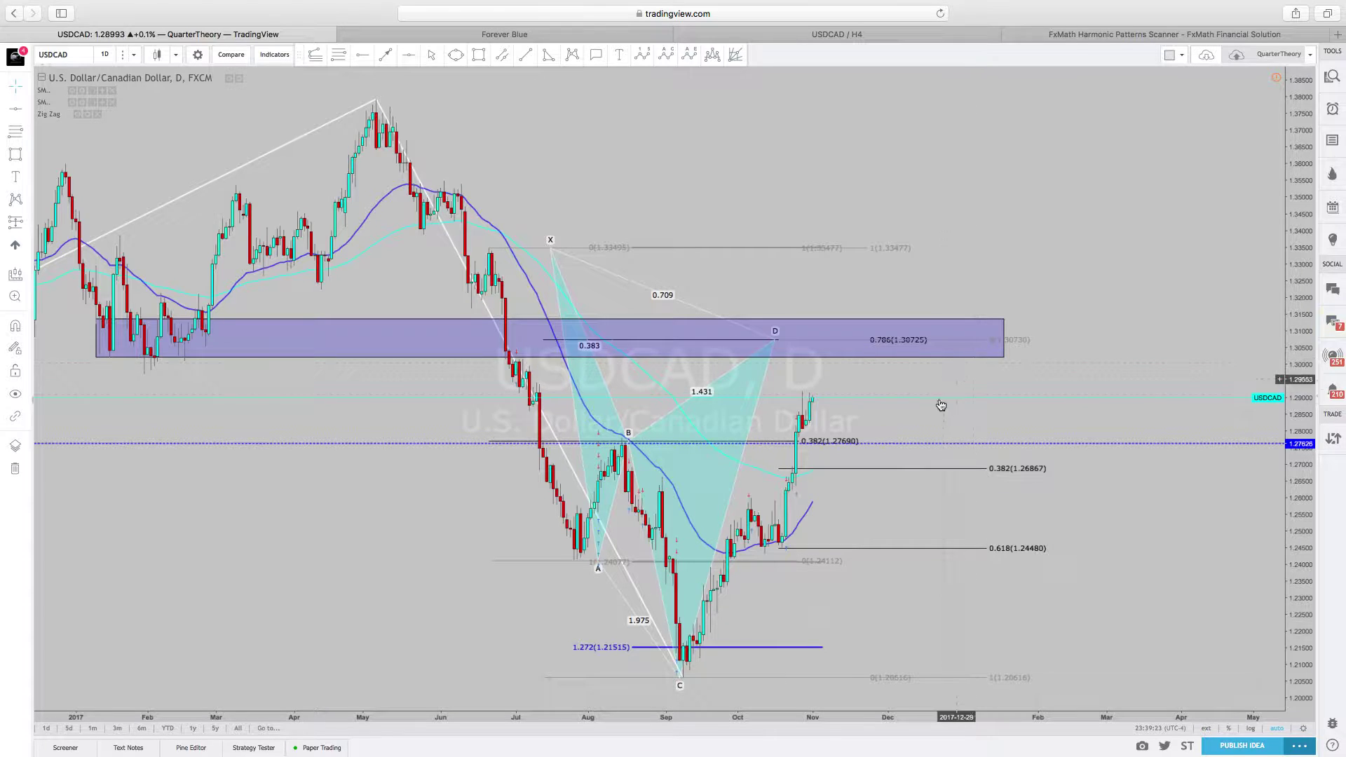
{"action": "scroll", "coordinate": [939, 406], "scroll_direction": "down", "scroll_amount": 1}
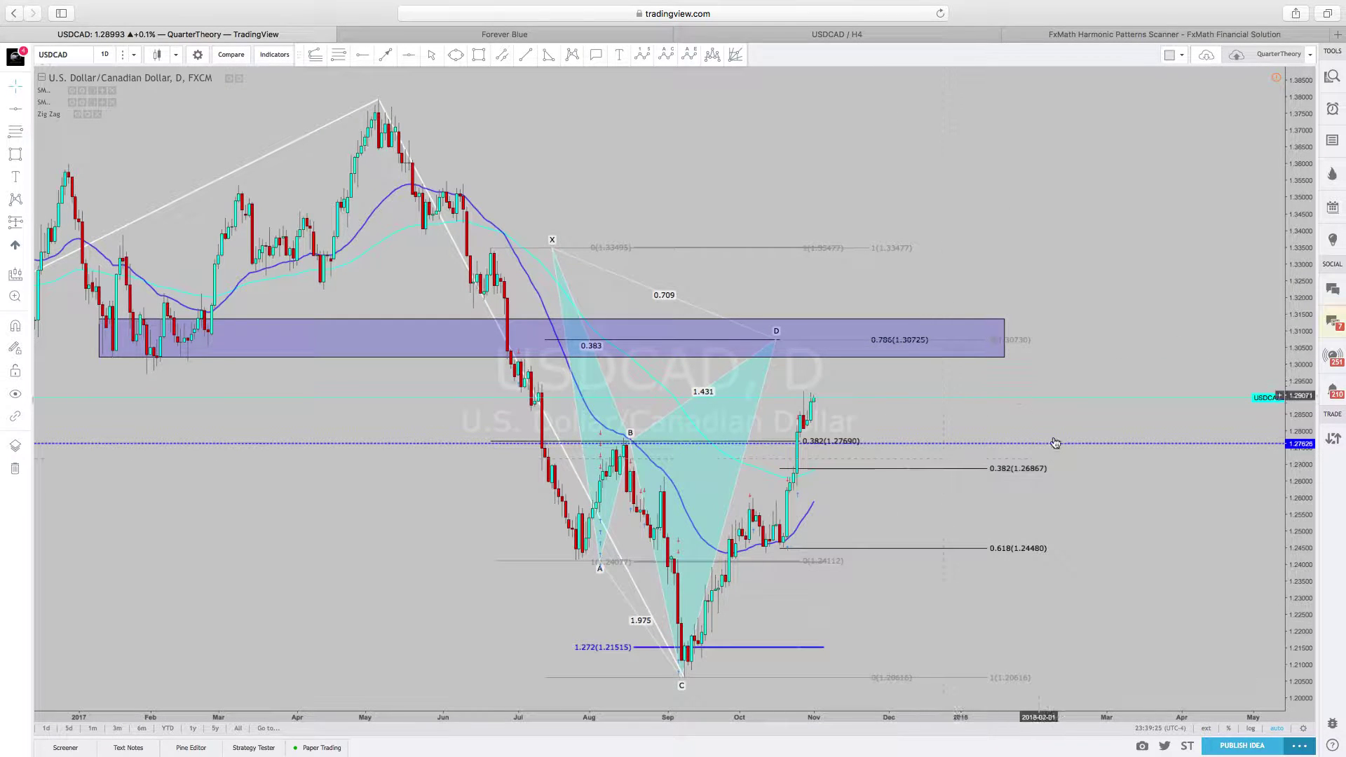
{"action": "scroll", "coordinate": [1075, 319], "scroll_direction": "up", "scroll_amount": 1}
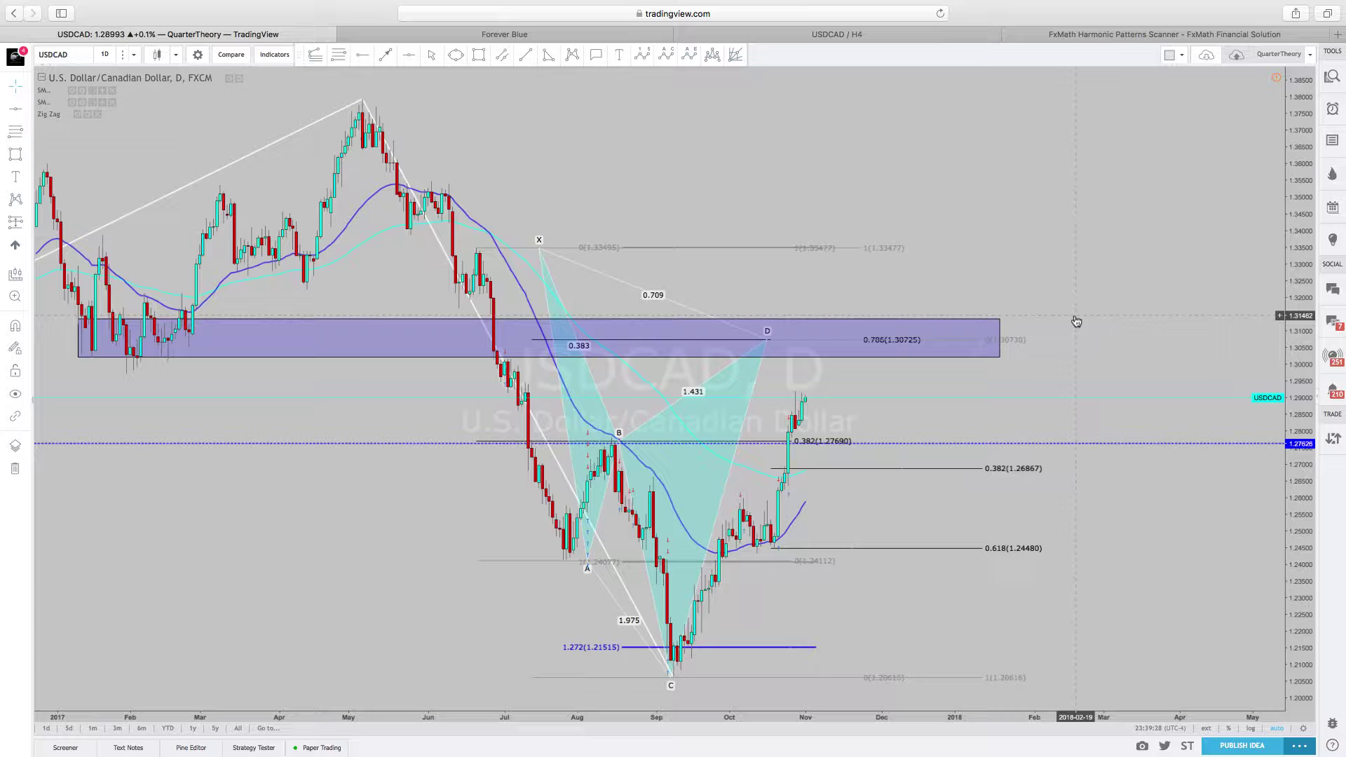
{"action": "scroll", "coordinate": [1075, 321], "scroll_direction": "right", "scroll_amount": 1}
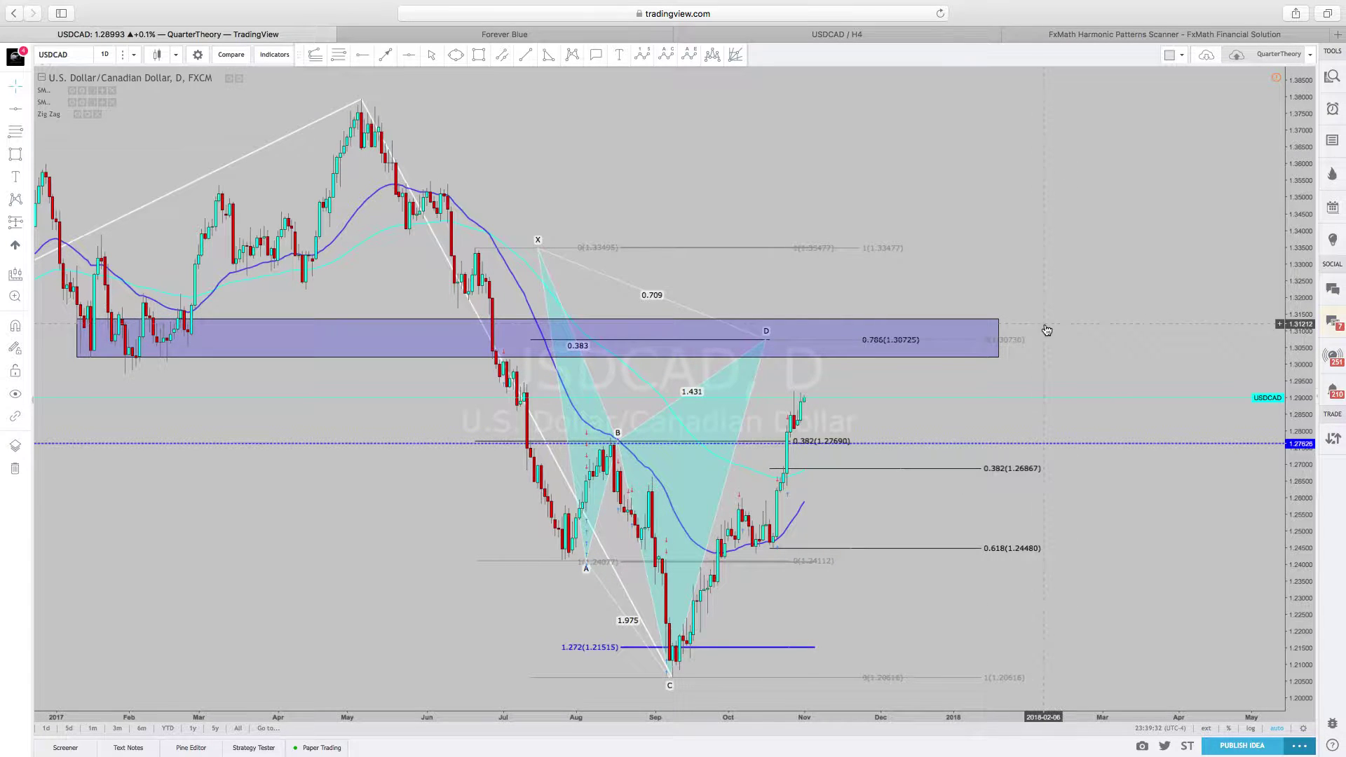
{"action": "scroll", "coordinate": [1045, 329], "scroll_direction": "down", "scroll_amount": 1}
{"action": "scroll", "coordinate": [1046, 329], "scroll_direction": "down", "scroll_amount": 1}
{"action": "scroll", "coordinate": [1046, 329], "scroll_direction": "up", "scroll_amount": 3}
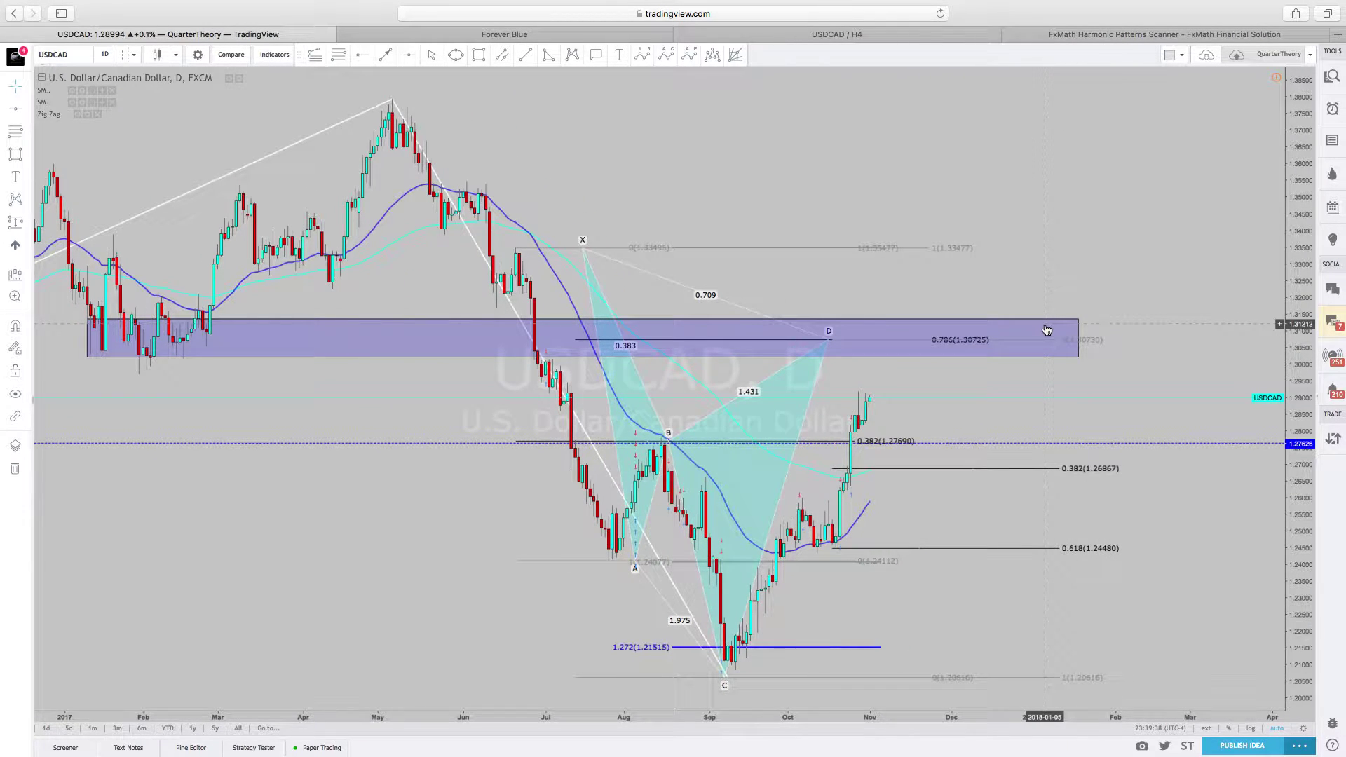
Switch the chart to the DXY symbol and zoom in on its recent price action.
{"action": "left_click", "coordinate": [71, 55]}
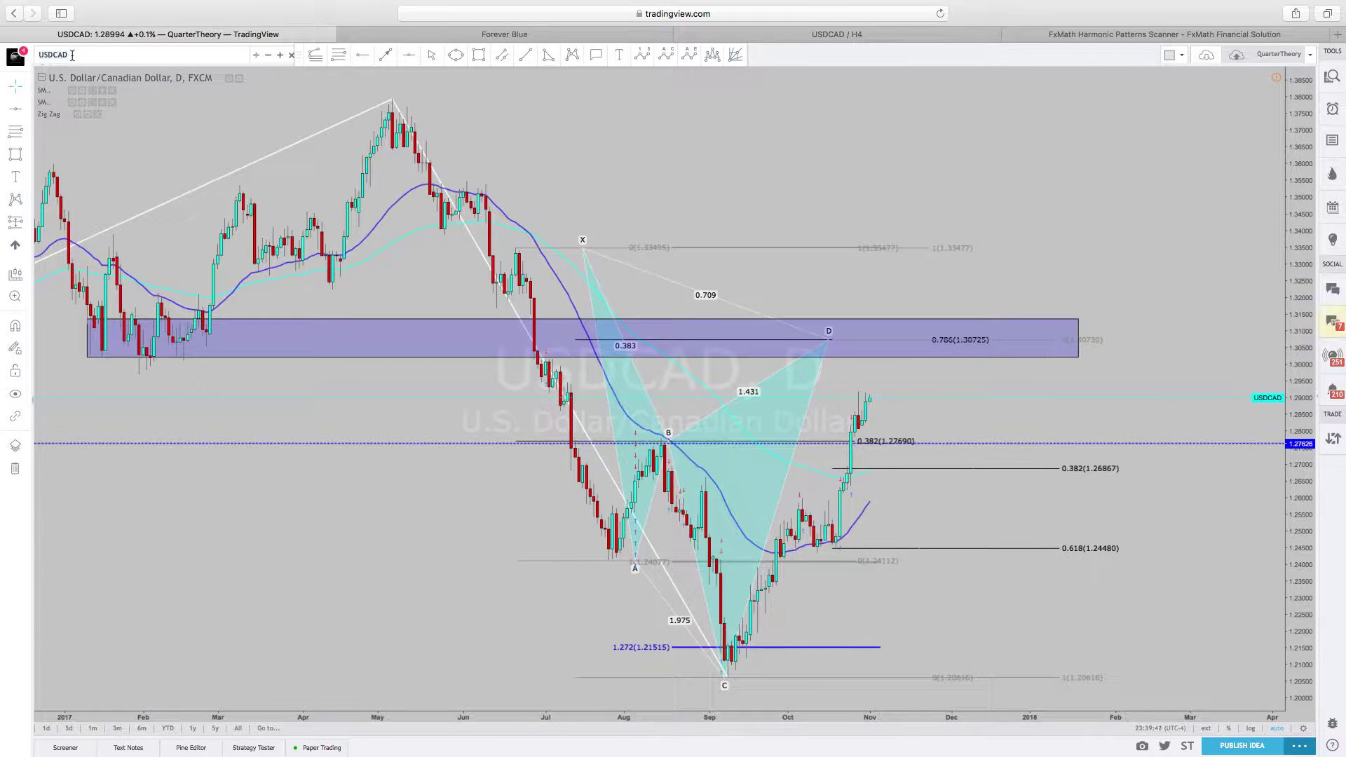
{"action": "type", "text": "DXY"}
{"action": "key", "text": "Return"}
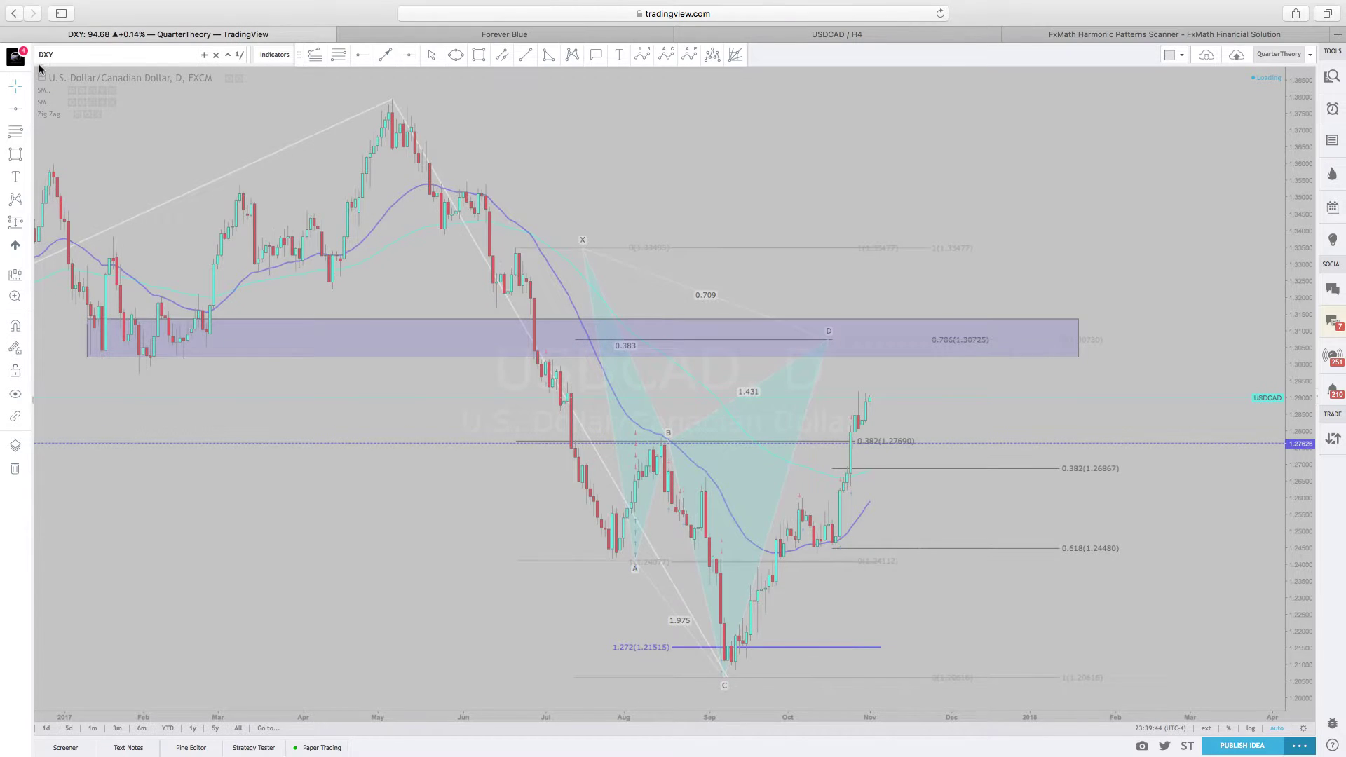
{"action": "scroll", "coordinate": [327, 153], "scroll_direction": "up", "scroll_amount": 4}
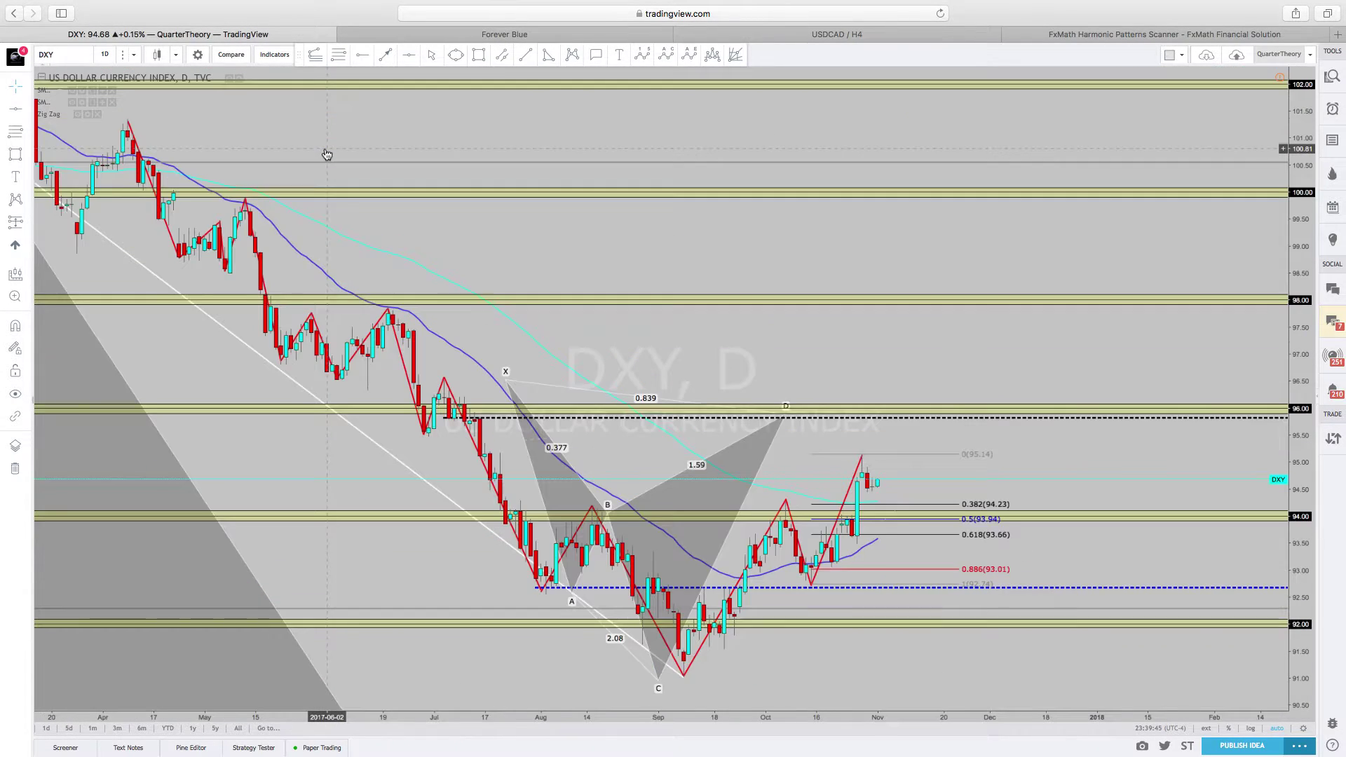
Examine the recent DXY daily price action between its Fibonacci retracement levels and the pattern's D level just below 96.00.
{"action": "scroll", "coordinate": [326, 154], "scroll_direction": "up", "scroll_amount": 2}
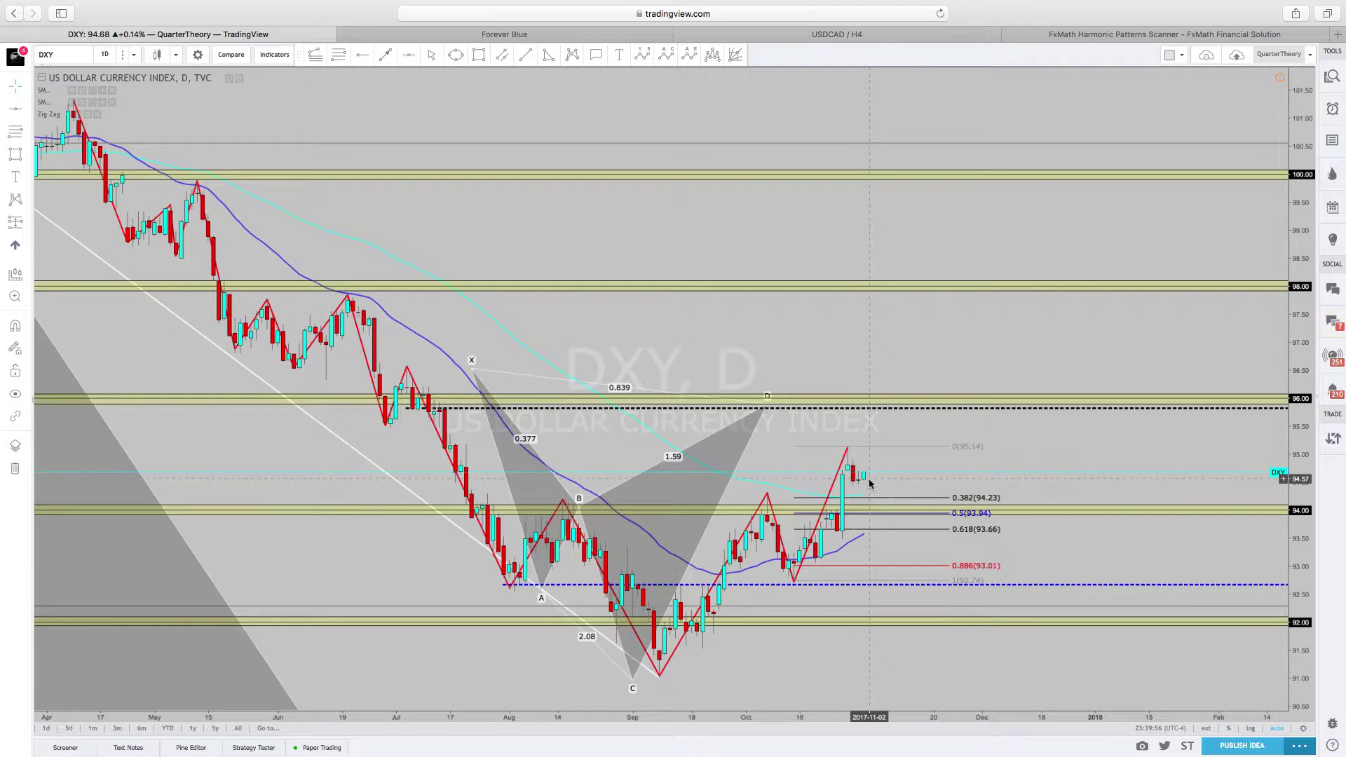
{"action": "scroll", "coordinate": [884, 432], "scroll_direction": "down", "scroll_amount": 1}
{"action": "scroll", "coordinate": [884, 433], "scroll_direction": "down", "scroll_amount": 2}
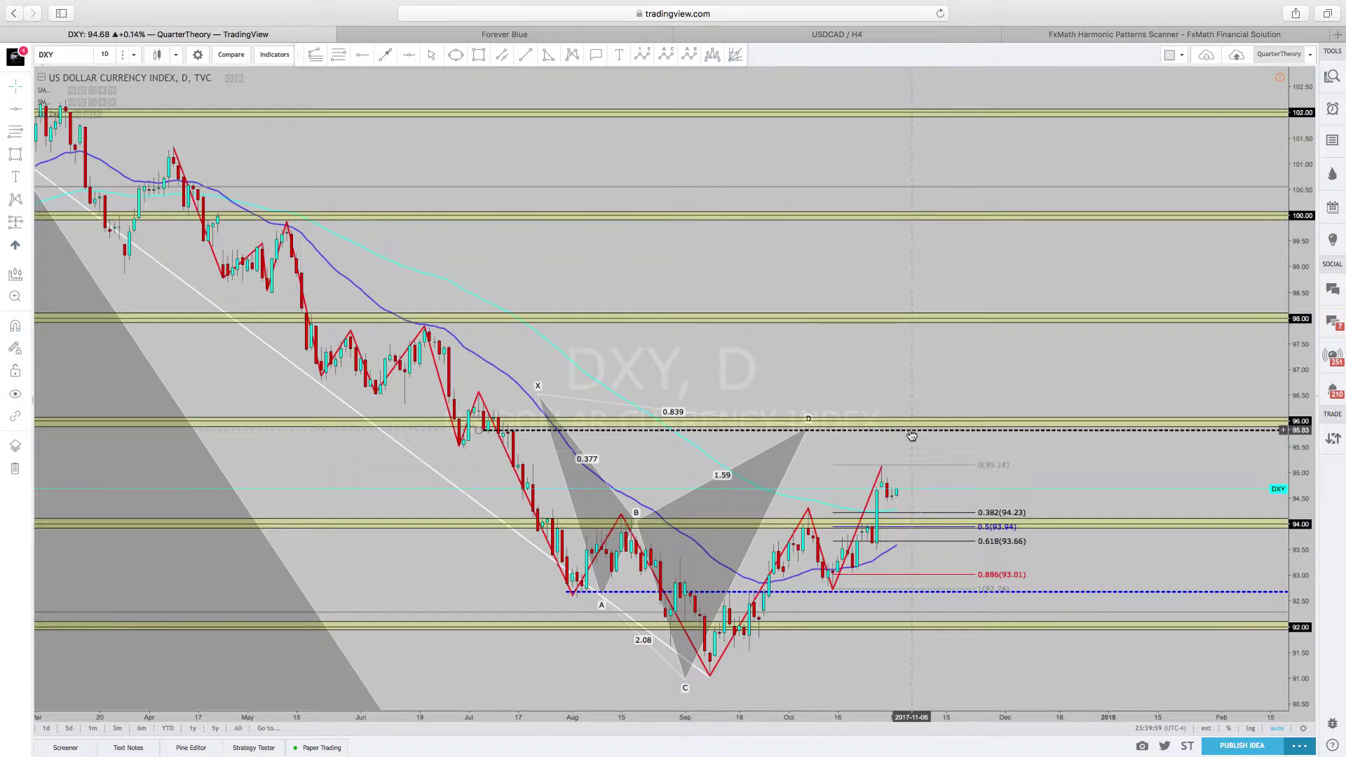
{"action": "scroll", "coordinate": [926, 456], "scroll_direction": "down", "scroll_amount": 2}
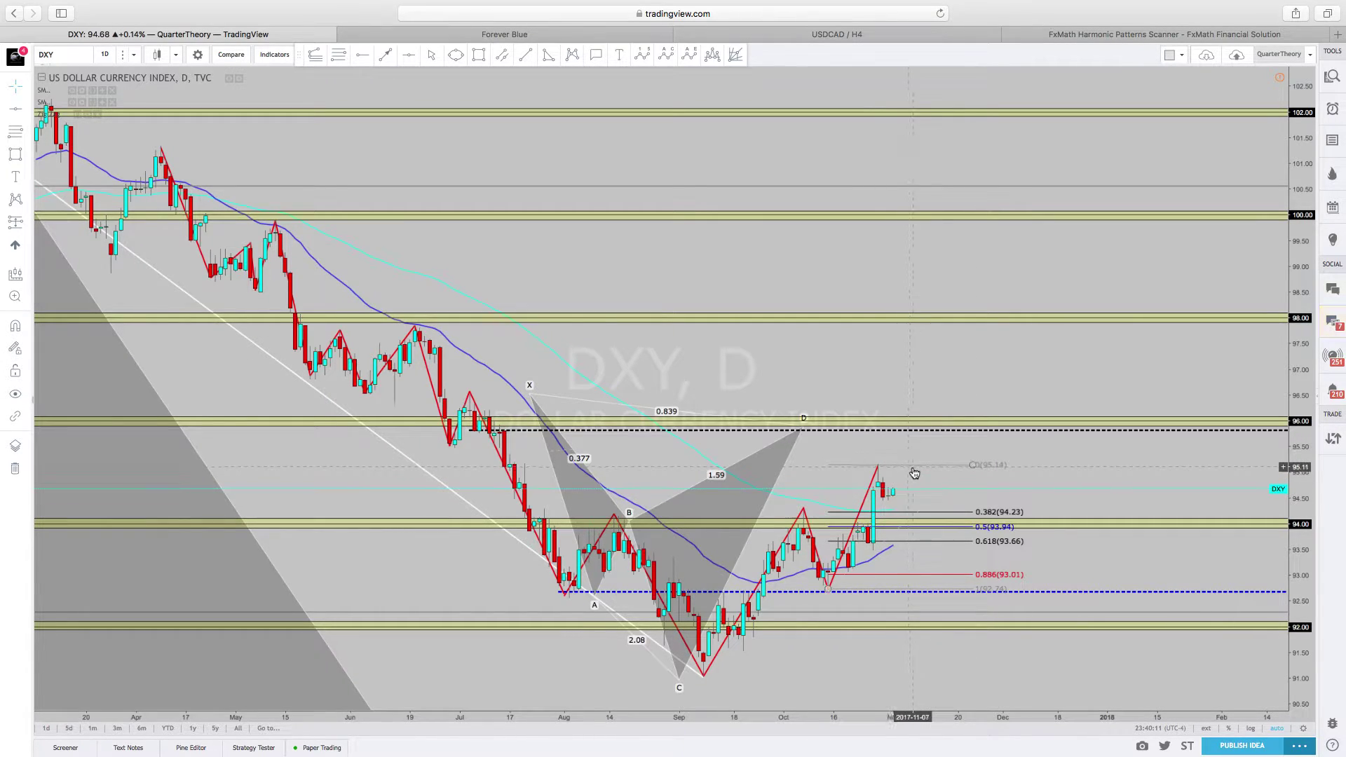
Switch the chart from DXY back to the USDCAD symbol.
{"action": "left_click", "coordinate": [77, 57]}
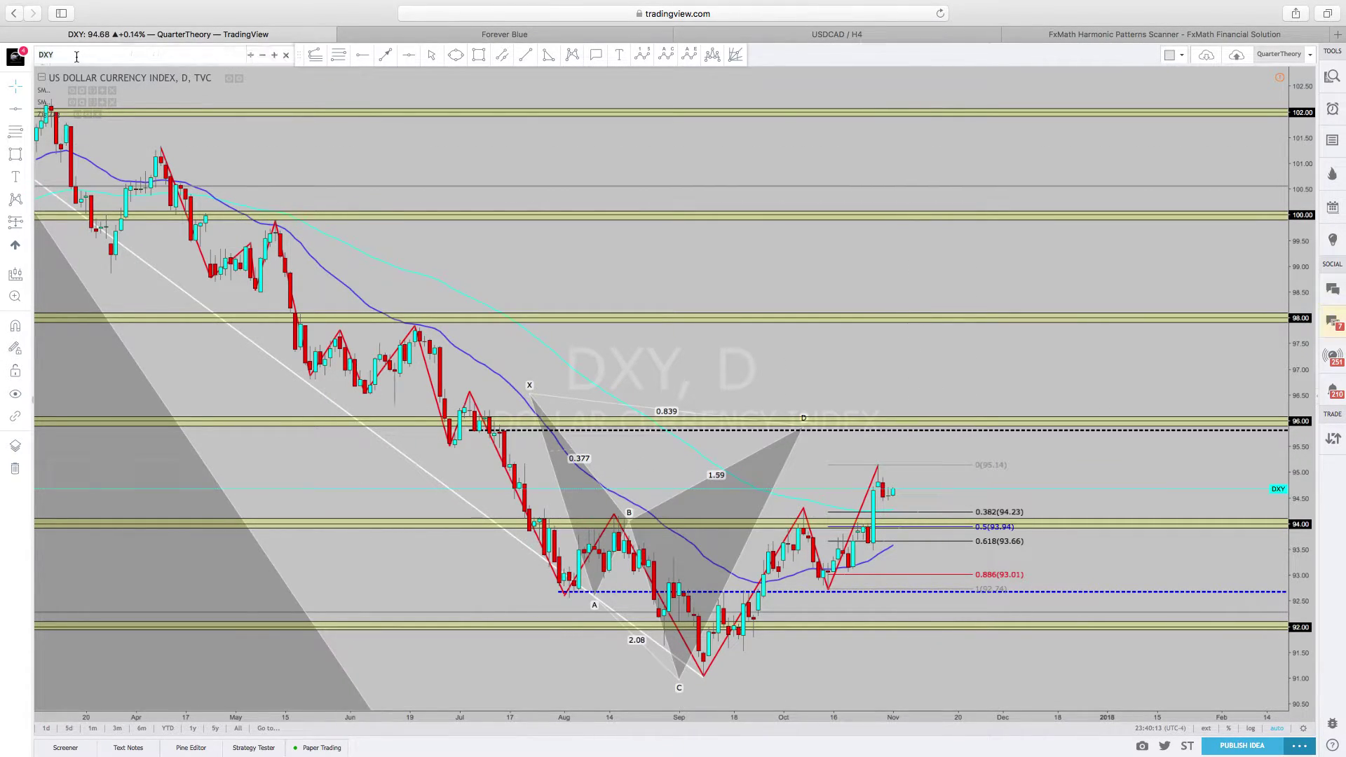
{"action": "type", "text": "uSDCAD"}
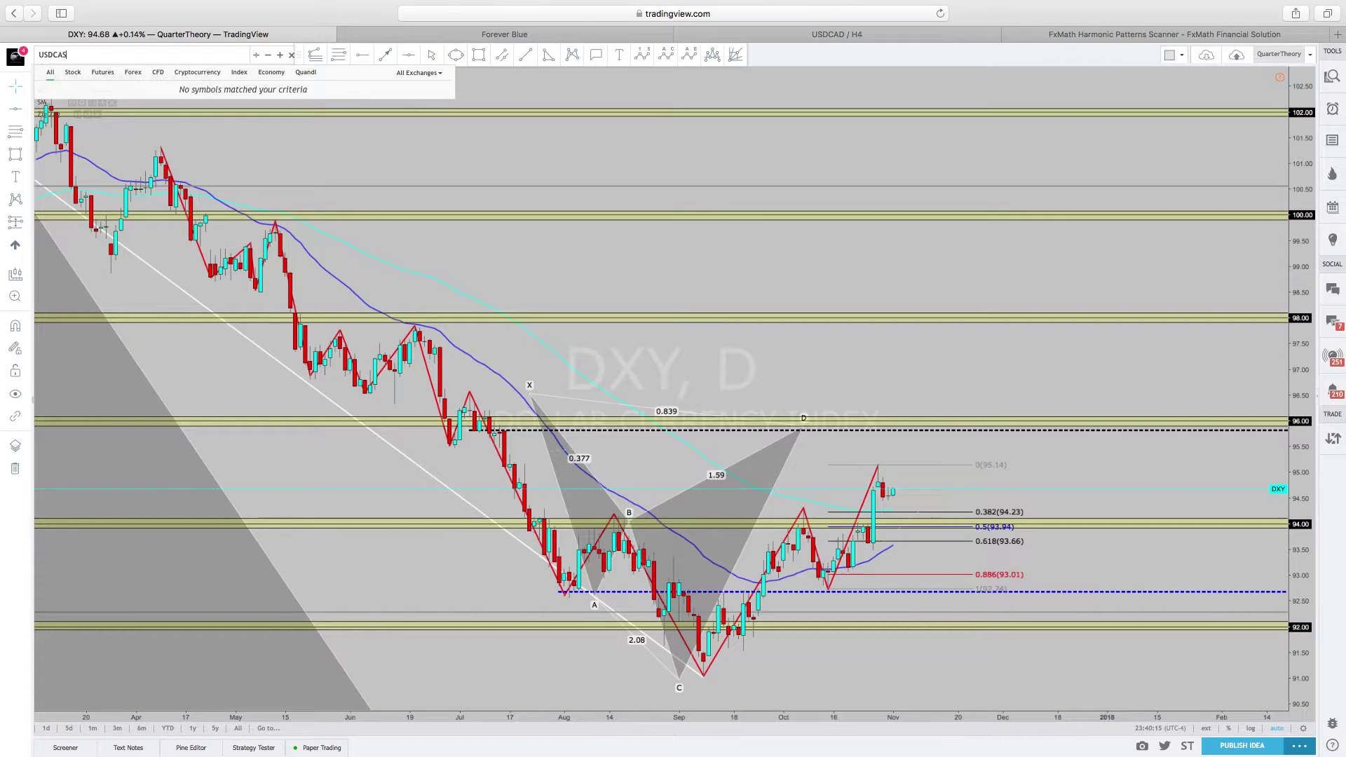
{"action": "key", "text": "Return"}
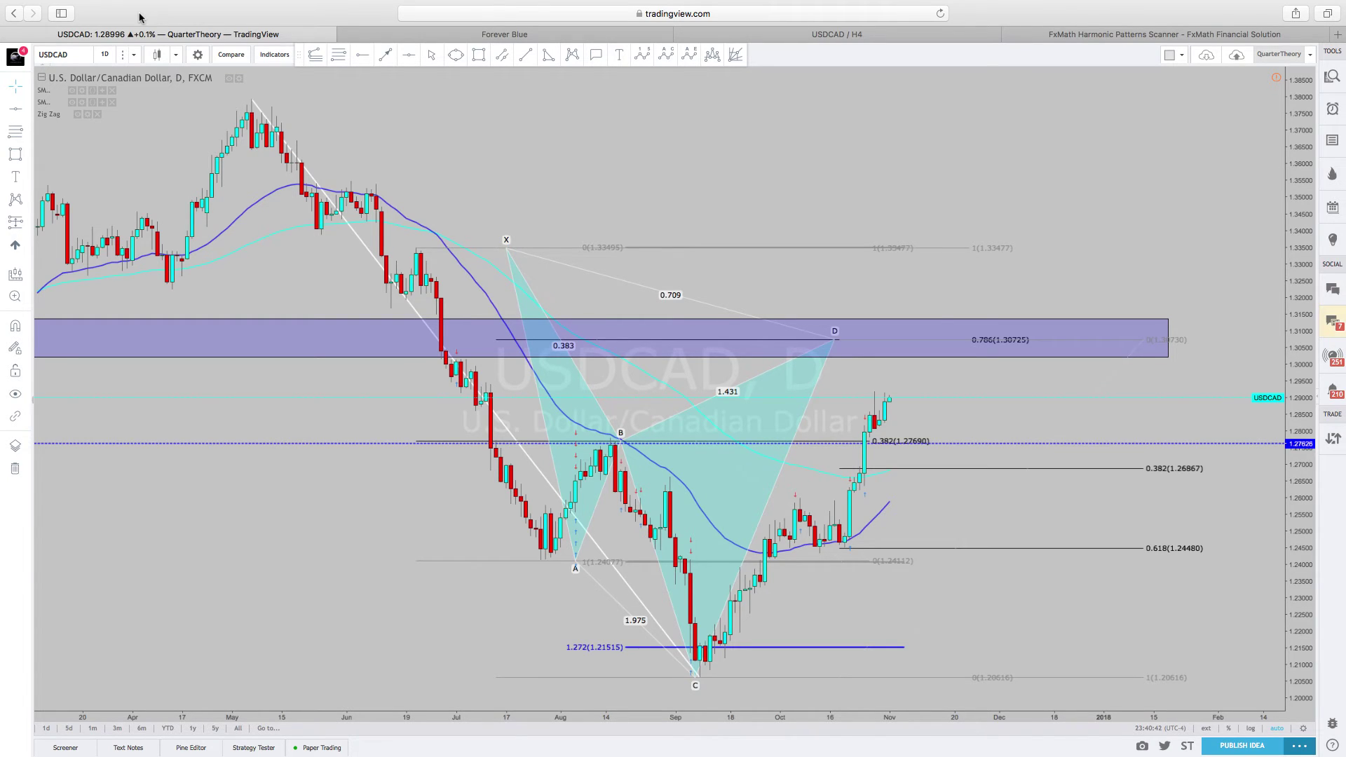
{"action": "mouse_move", "coordinate": [362, 4]}
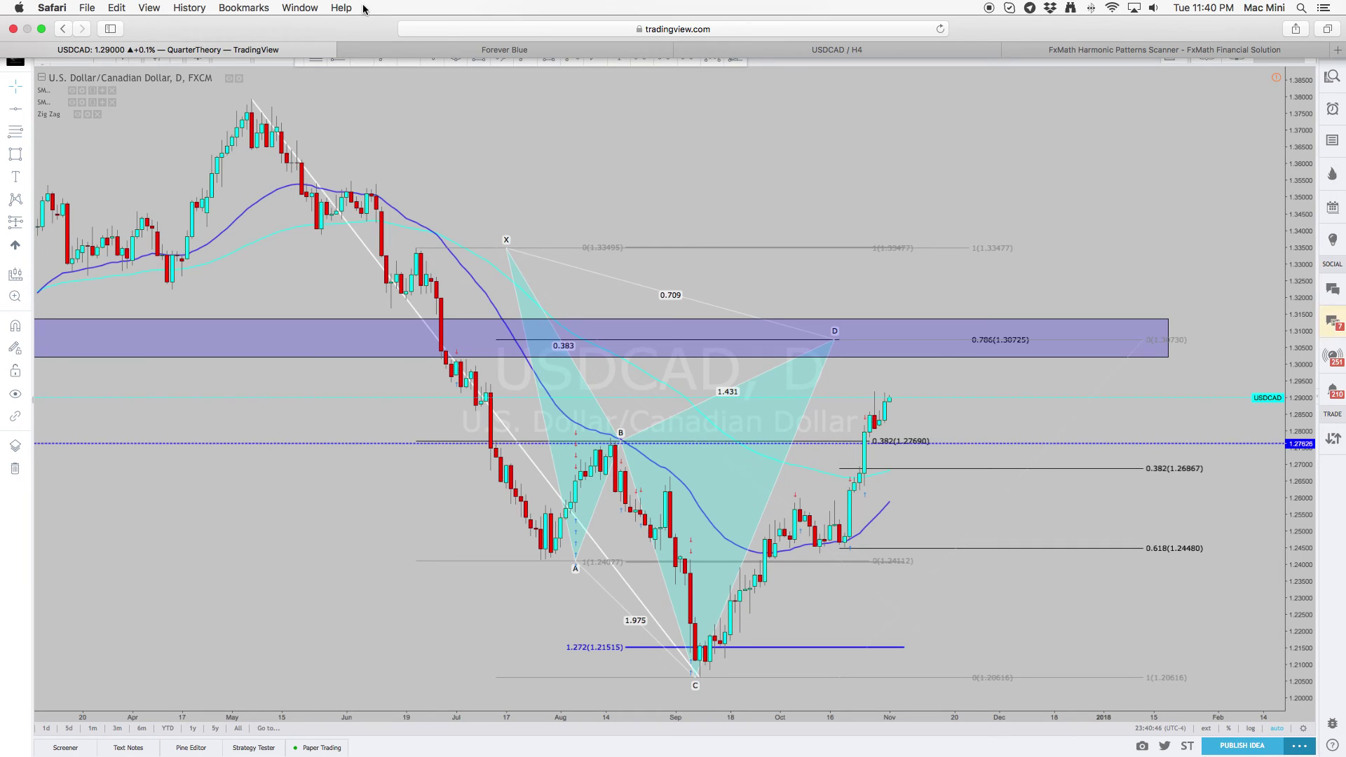